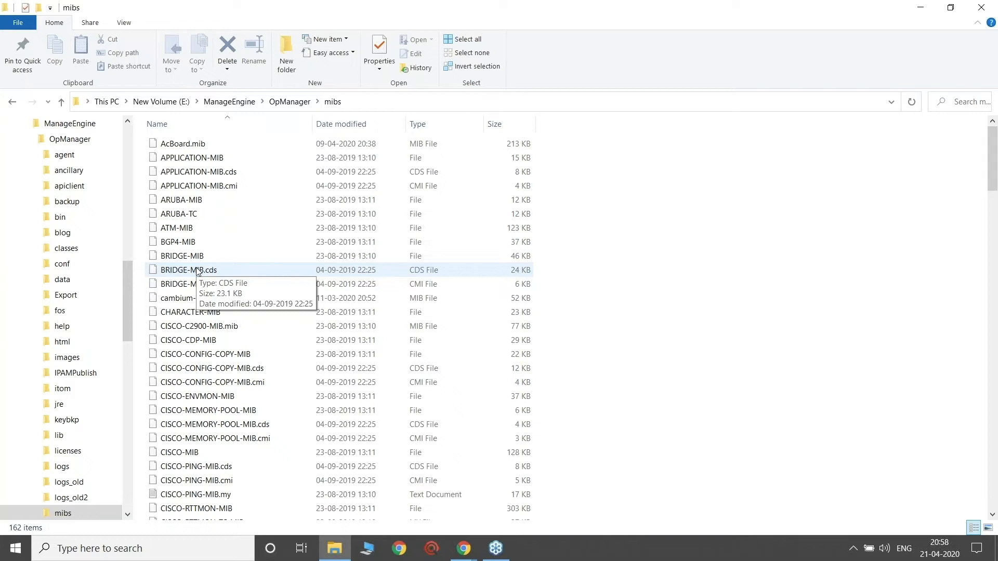
Step: Switch to OpManager and start adding an SNMP monitor for the Chicago - Endpoint device from its monitor list
key(alt+Tab)
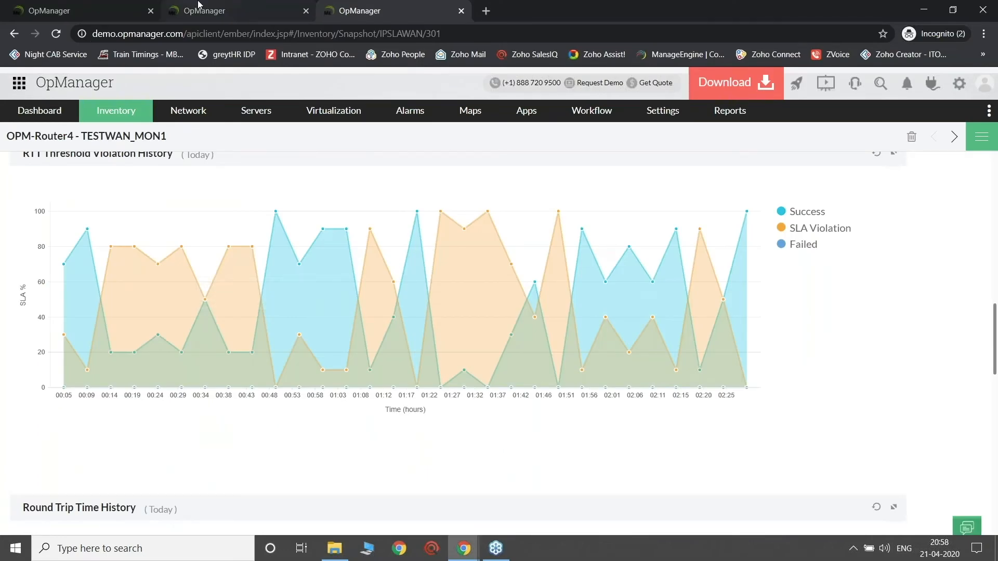
click(122, 8)
click(115, 110)
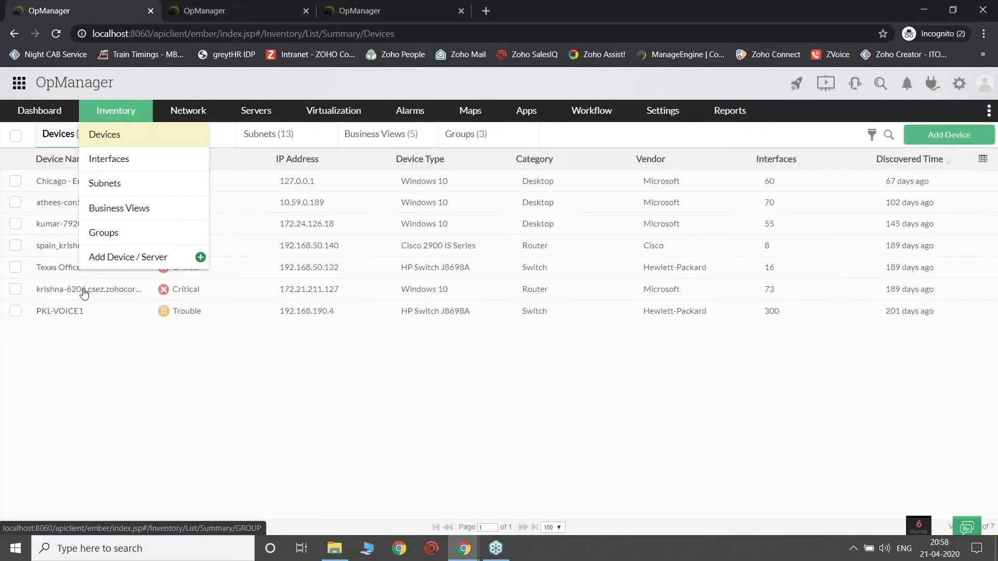
click(70, 185)
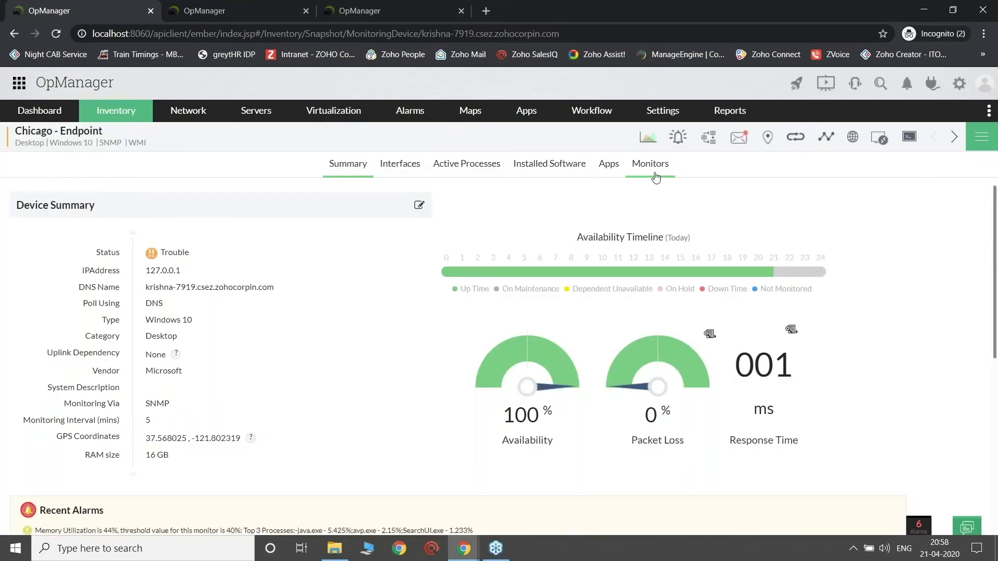
click(650, 165)
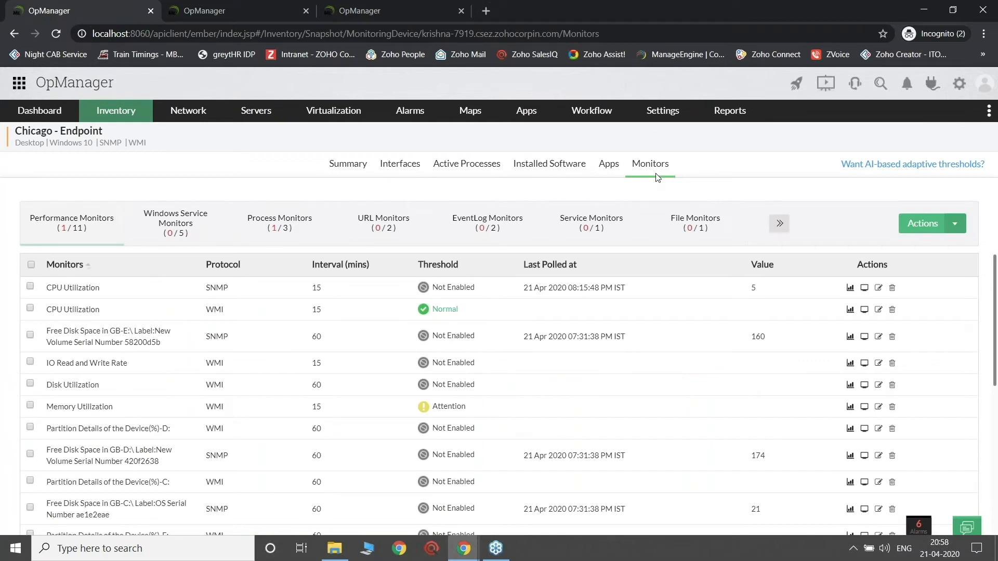
click(955, 223)
click(919, 279)
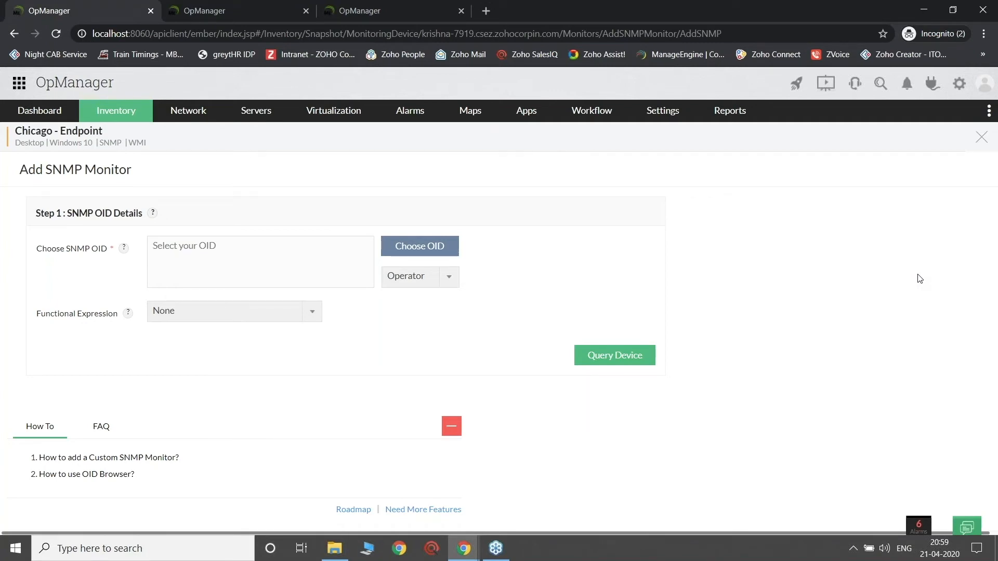
Step: Open the OID browser for the new monitor and load HOST-RESOURCES-MIB
click(441, 249)
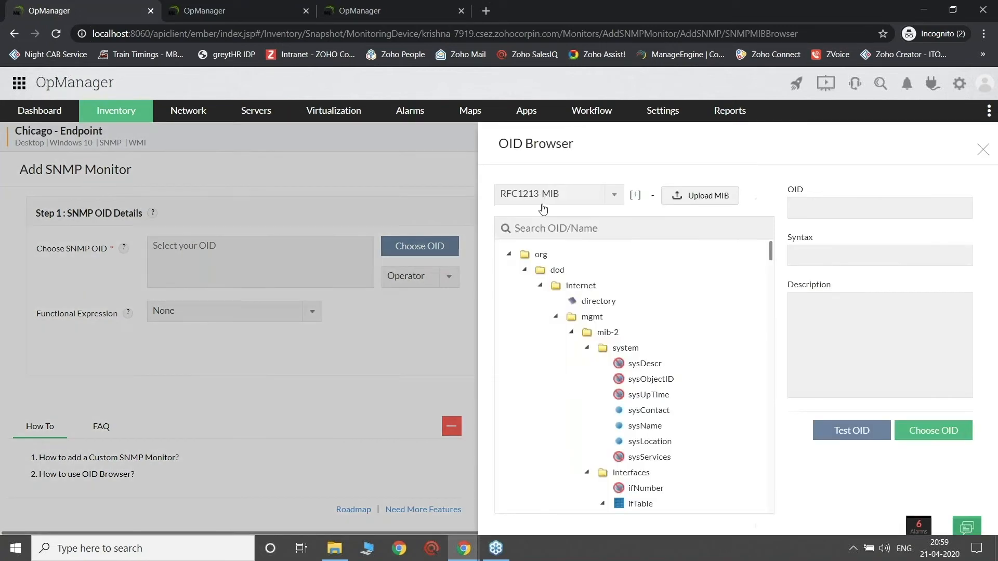
click(546, 194)
text(host)
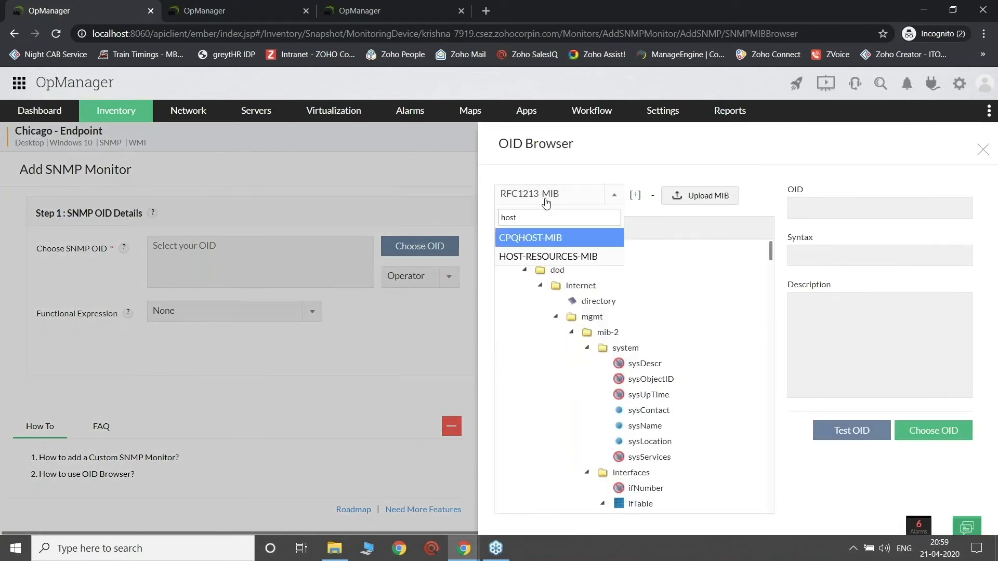
click(538, 257)
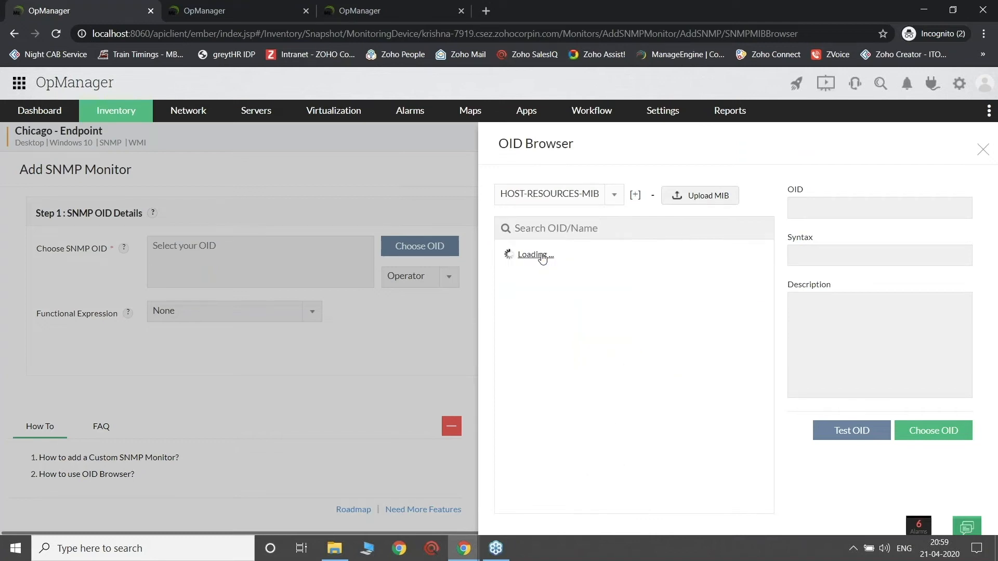
Step: Search the MIB for "size", choose hrStorageSize as the monitor's OID and query the device
click(589, 231)
text(size)
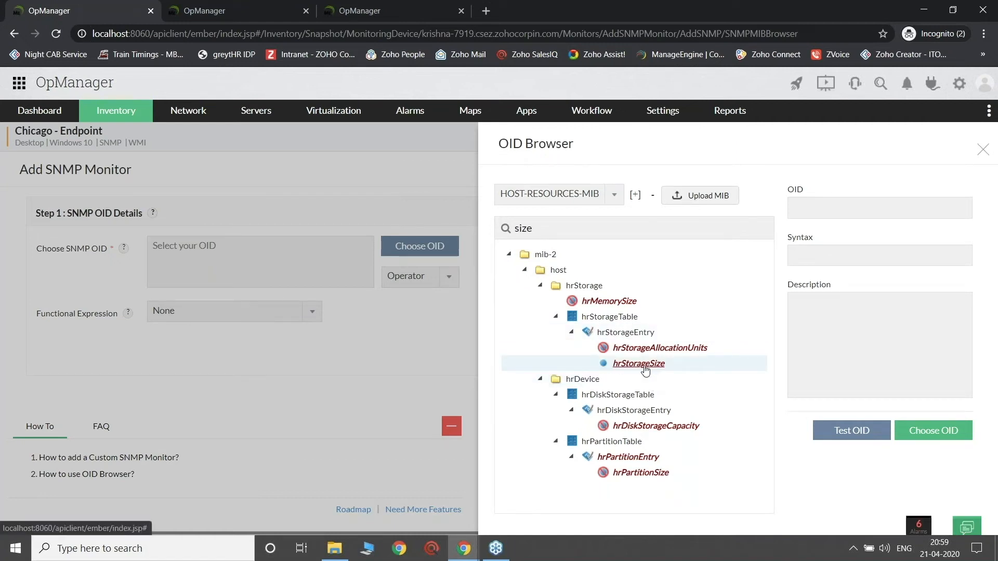
click(656, 367)
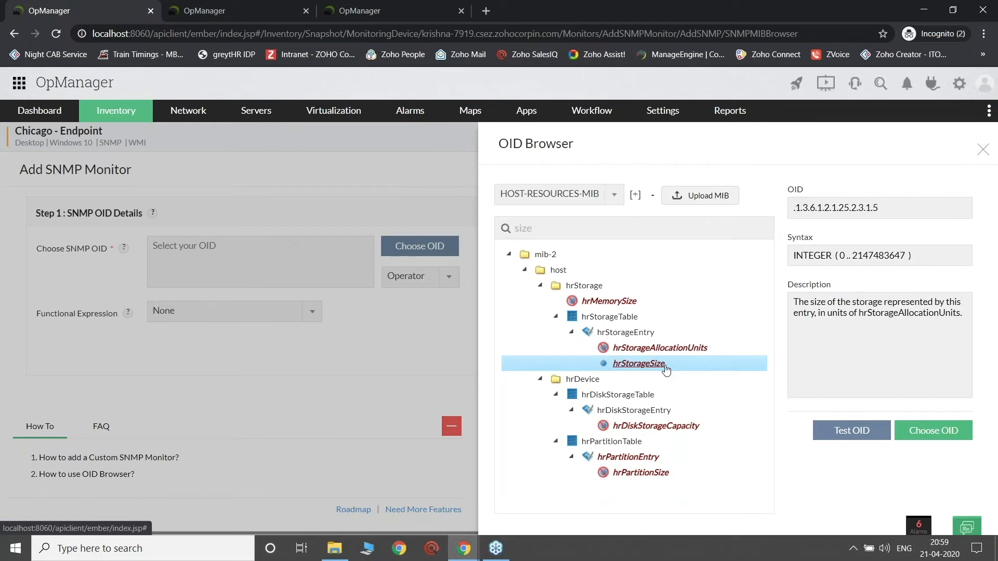
click(852, 431)
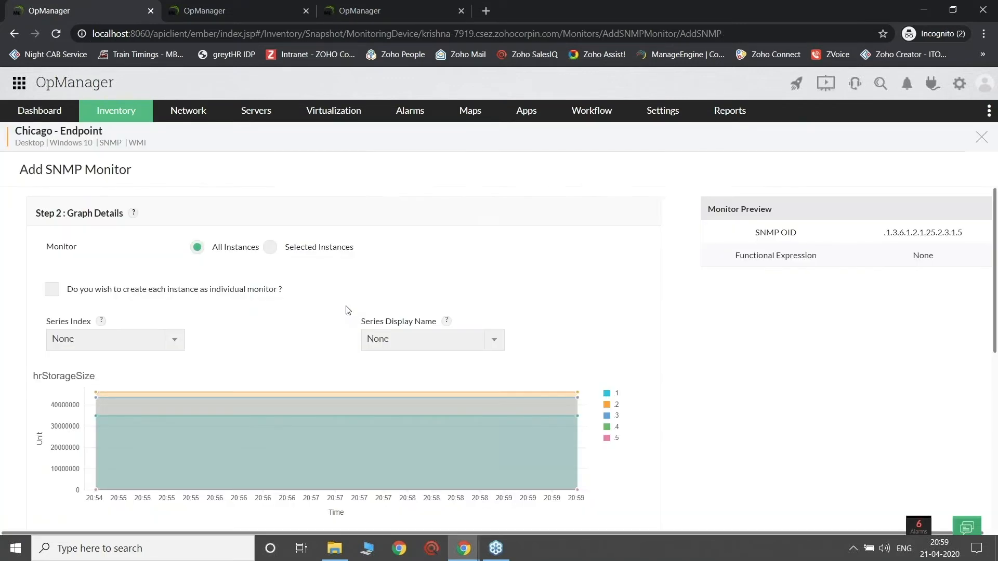
Step: Limit the monitor to selected instances, with hrStorageIndex as series index and hrStorageDescr as series display name
scroll(347, 310, down, 4)
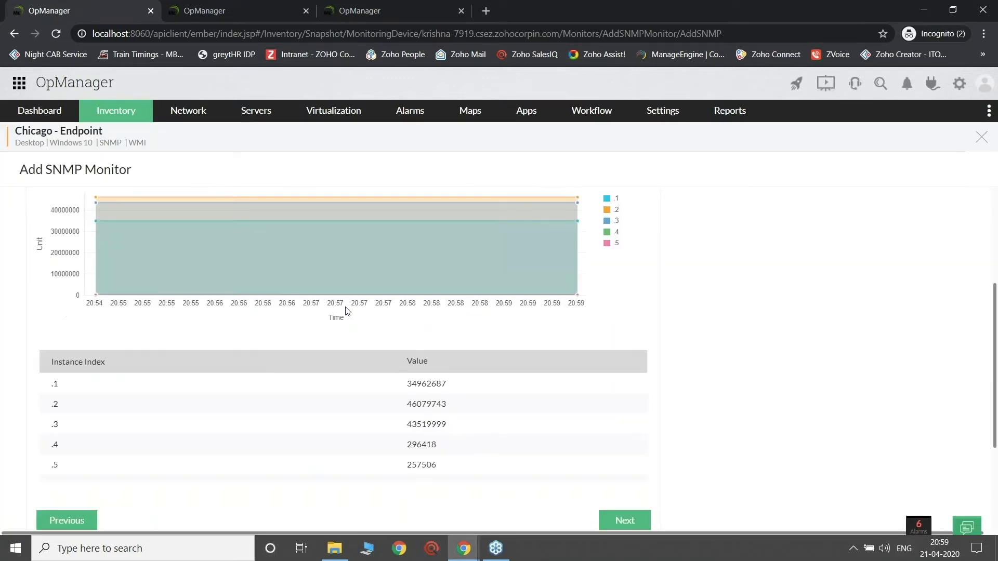
scroll(348, 310, up, 4)
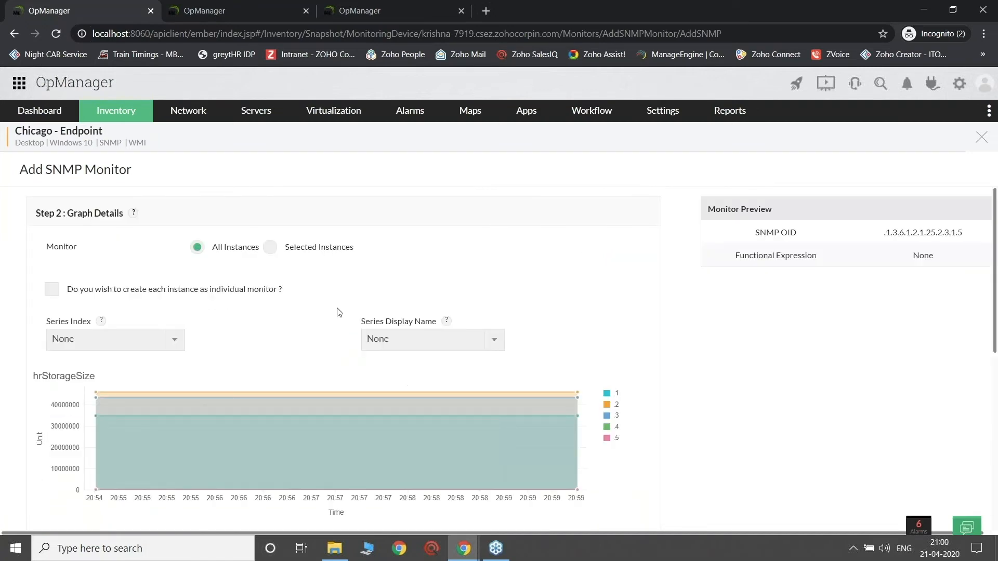
click(321, 248)
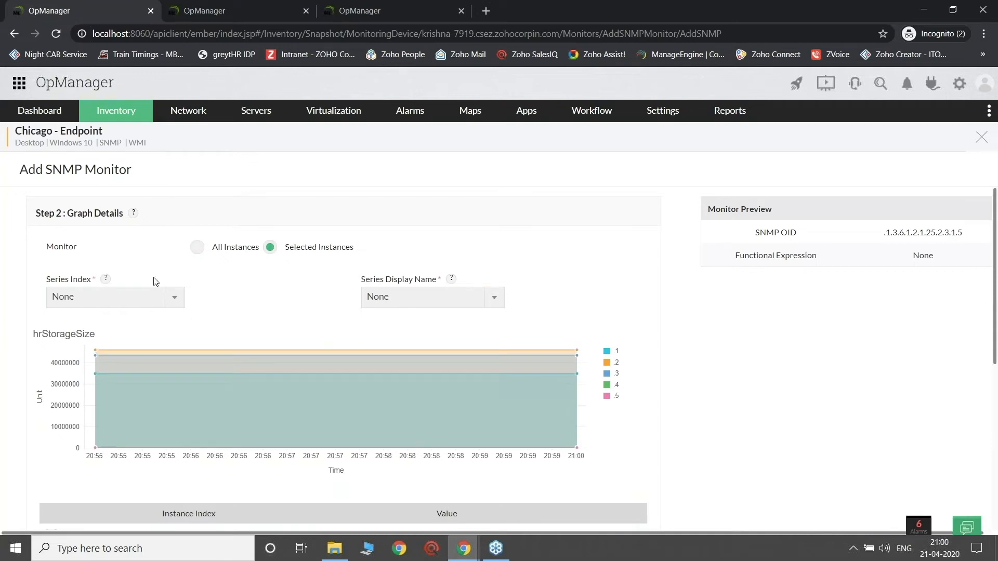
click(137, 298)
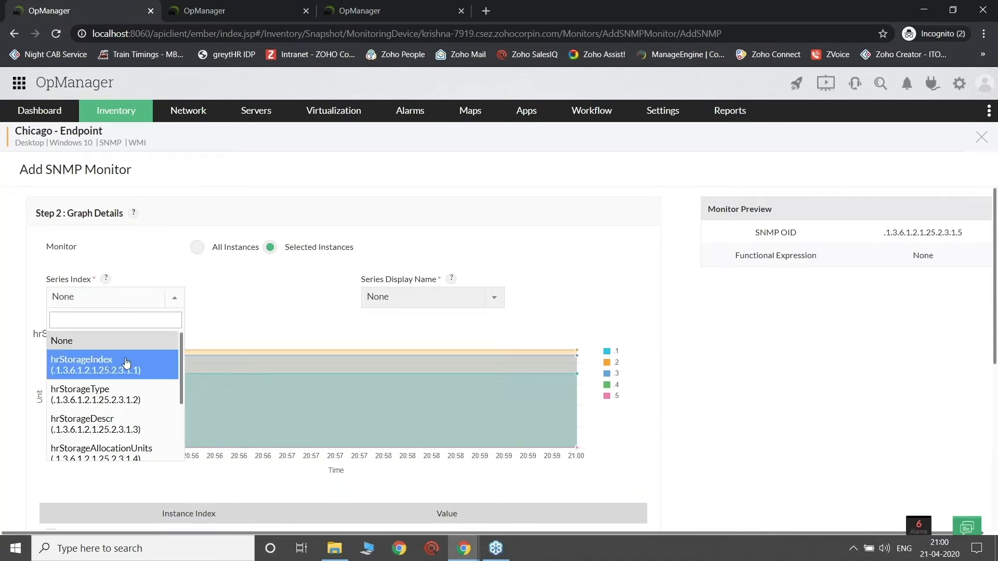
click(126, 362)
click(432, 298)
click(405, 421)
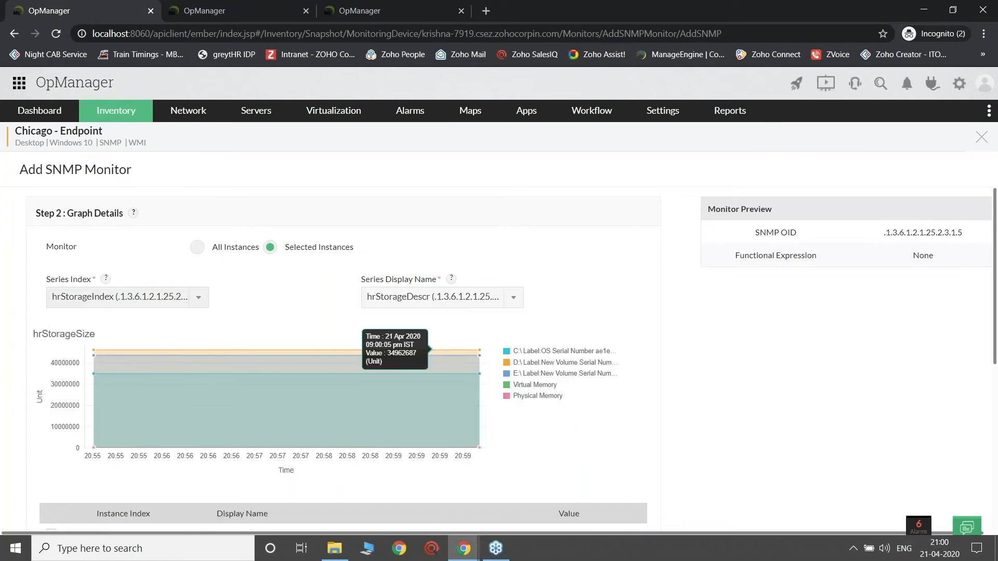
Step: Select only the D:\ volume instance (.2) for monitoring and continue to the monitor details
scroll(467, 364, down, 1)
scroll(196, 203, down, 4)
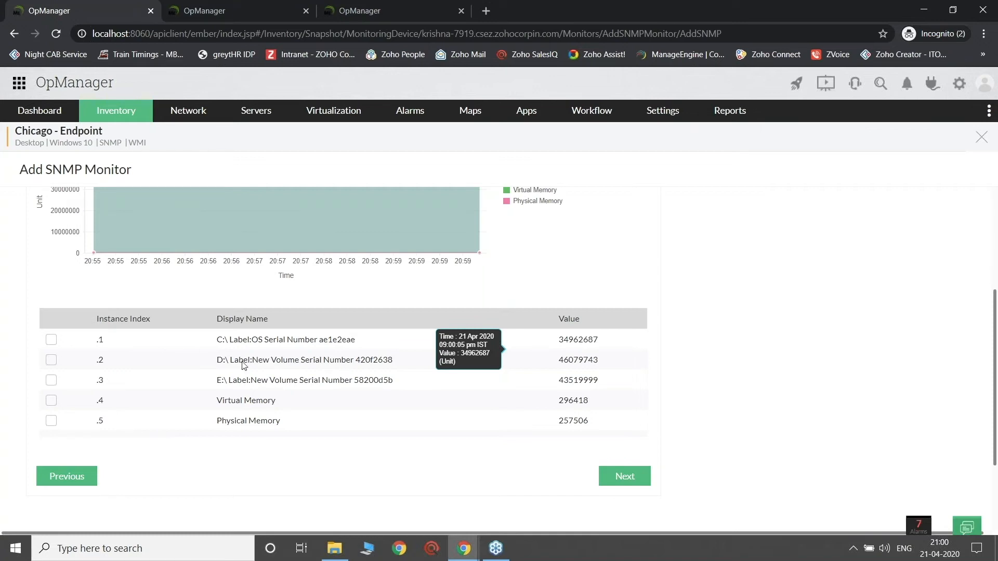
click(50, 360)
click(624, 478)
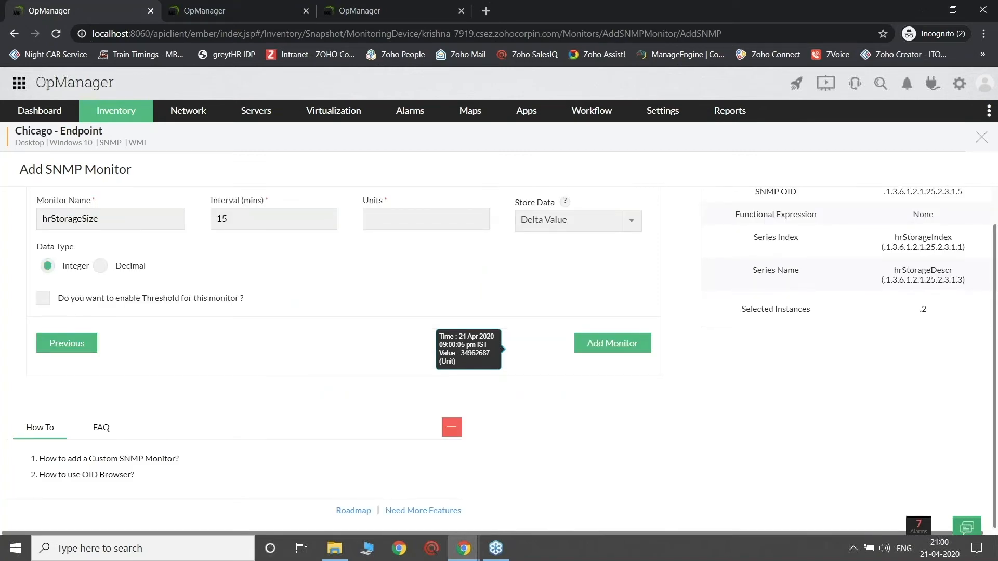
Step: Name the monitor hrStorageSizeinstaceC, set its units to GB and add it to the device
text(instaceC)
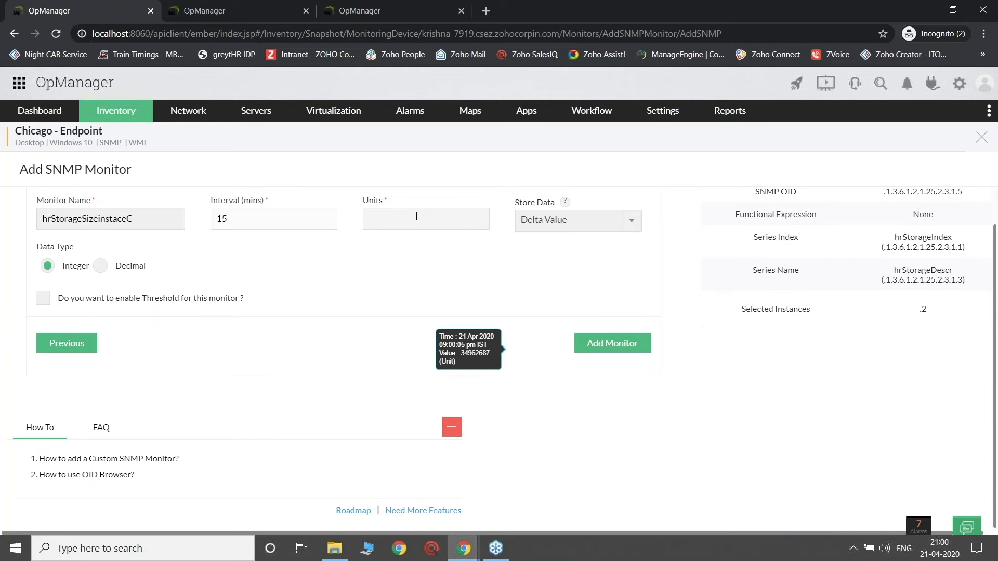
click(417, 216)
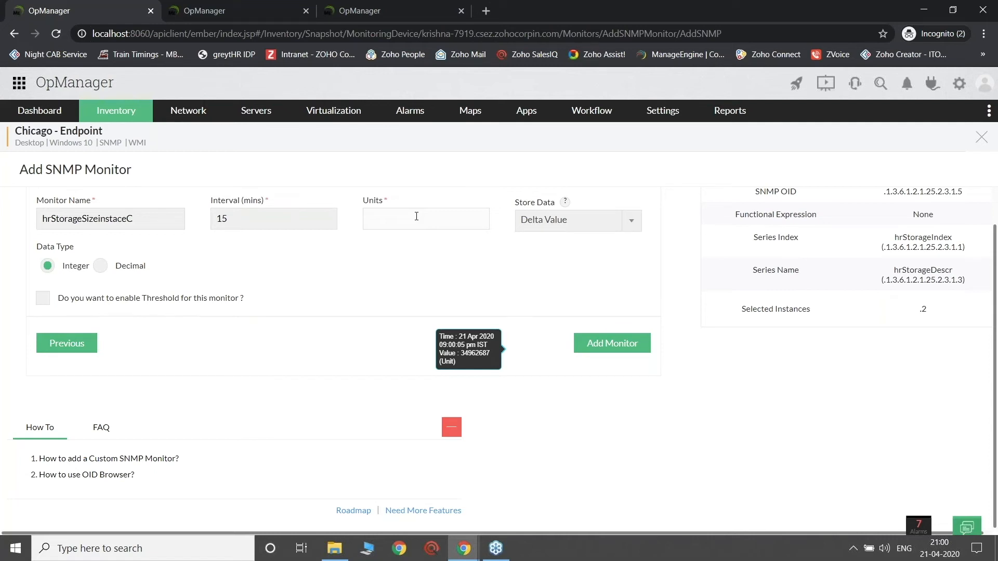
text(GB)
click(616, 352)
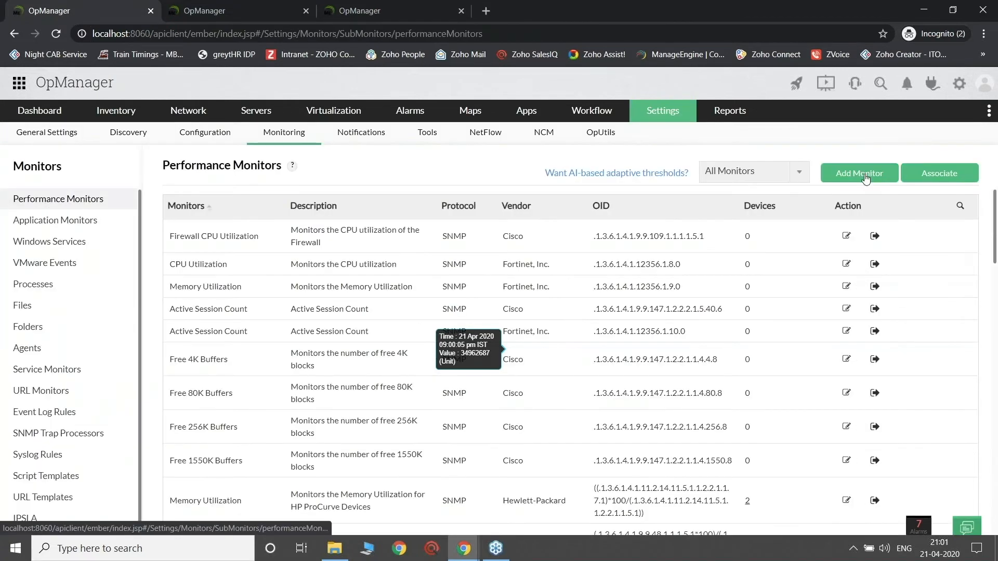
Step: Open the form for adding a performance monitor in the monitoring settings and review the custom SNMP monitor slide
click(863, 174)
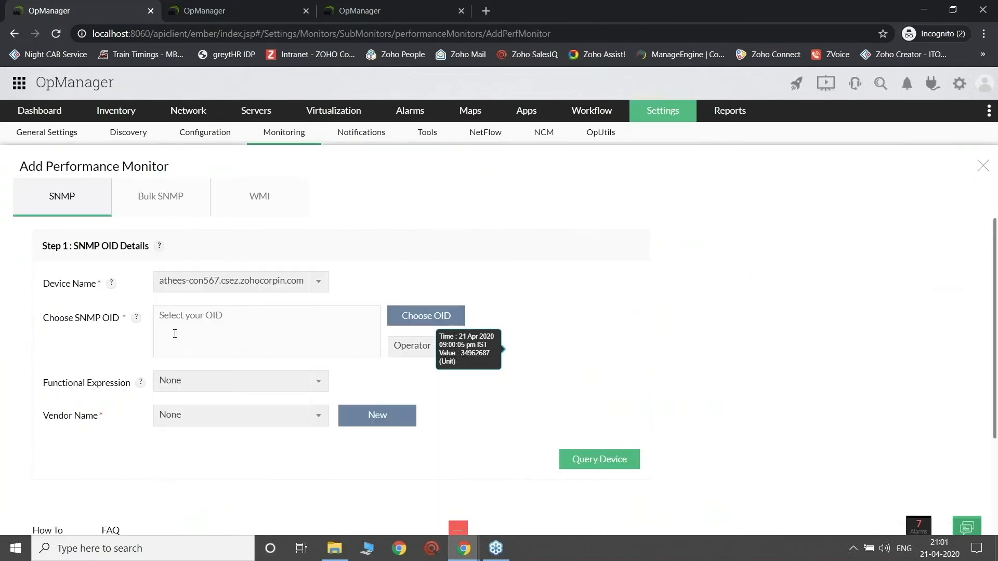
key(alt+Tab)
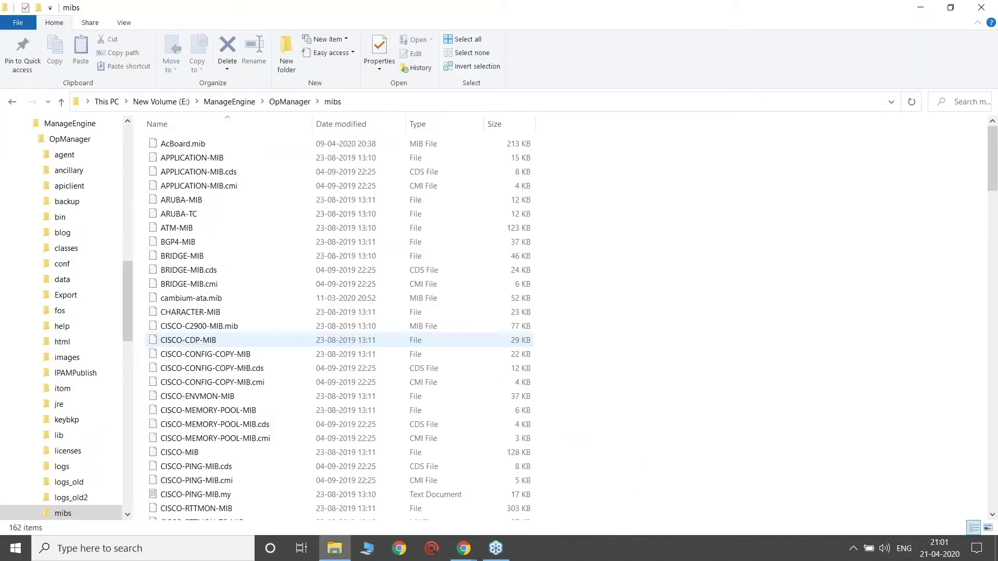
key(alt+Tab)
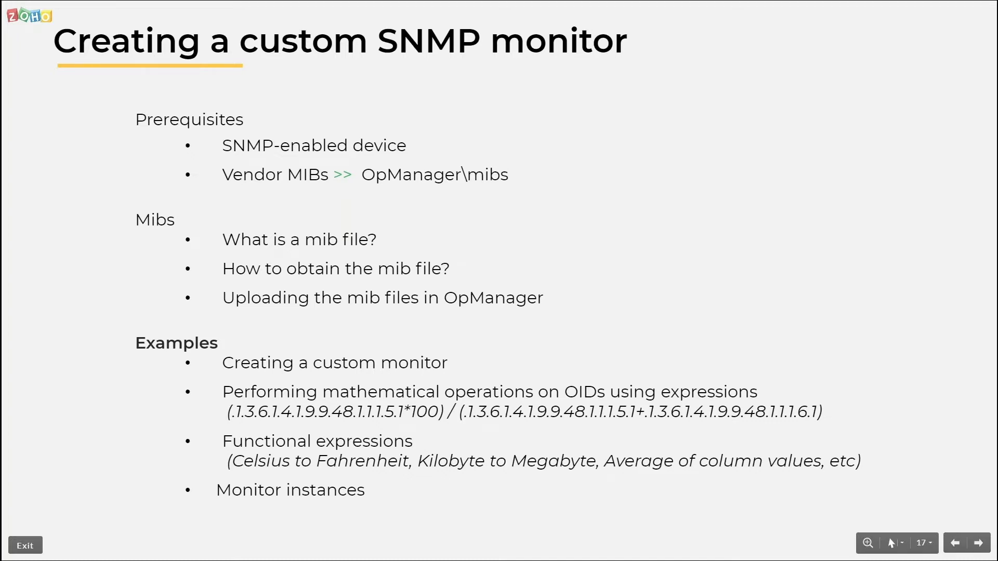
key(super)
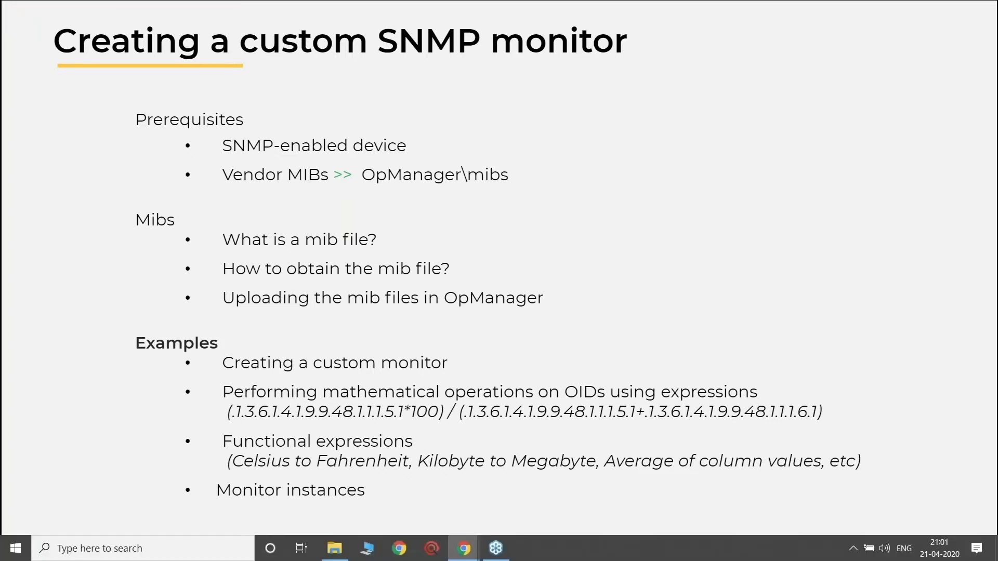
key(alt+Tab)
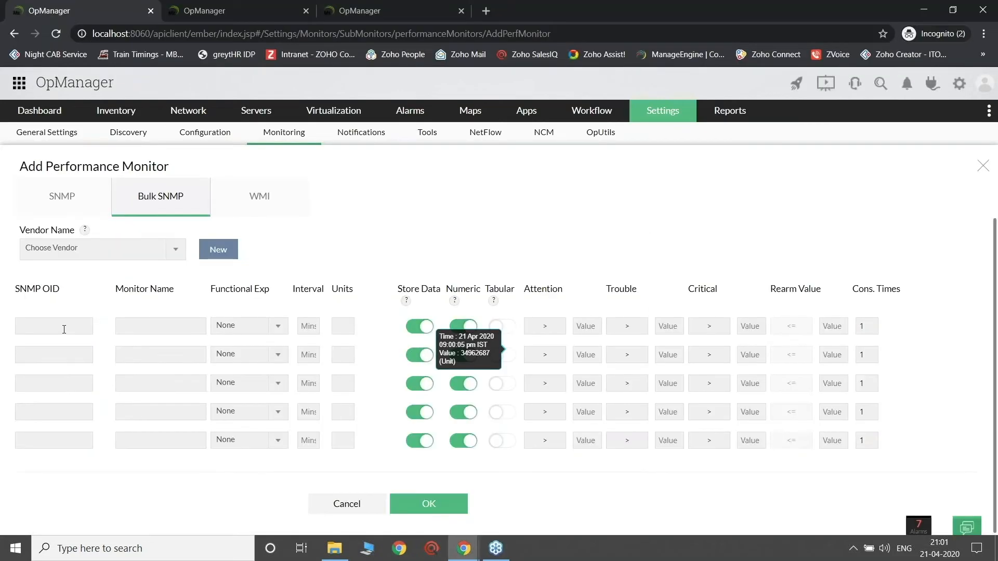
Step: In the Bulk SNMP form, set the first row's functional expression to Celsius to Fahrenheit
click(64, 330)
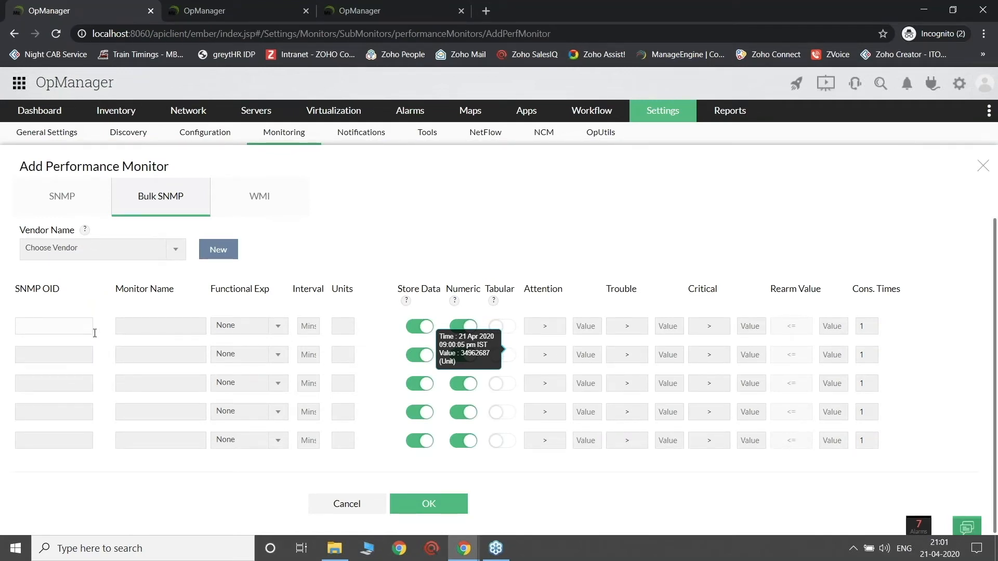
click(141, 330)
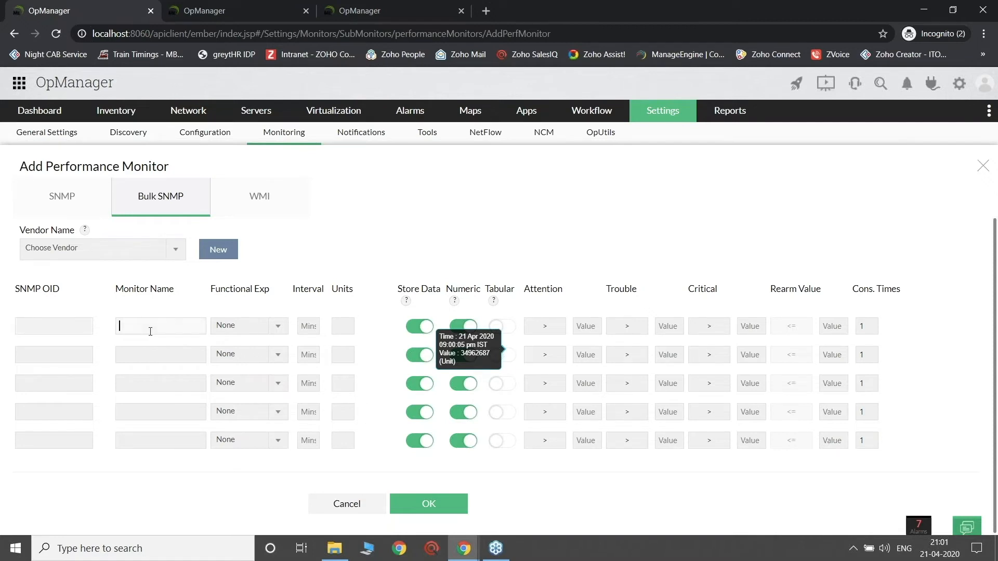
click(247, 326)
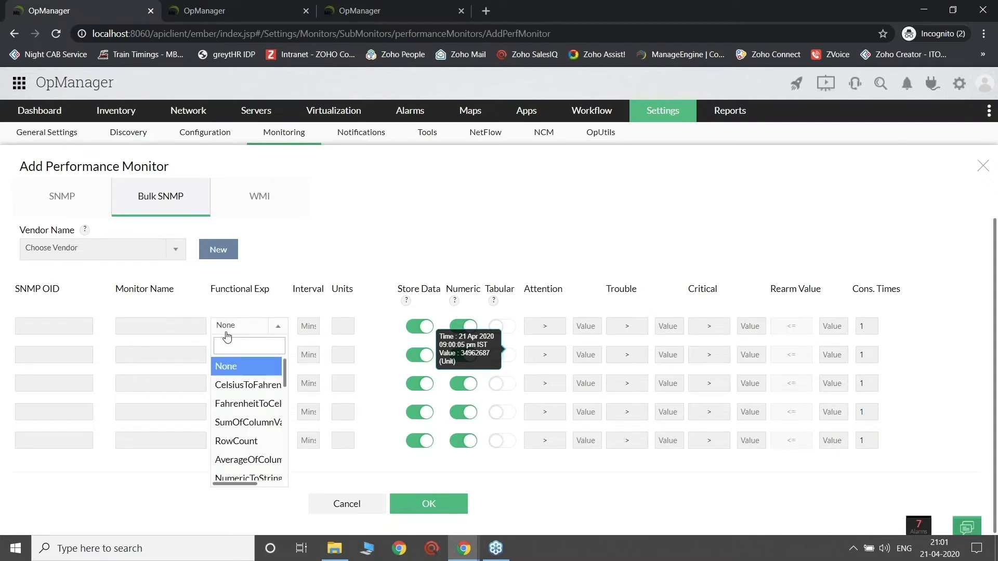
click(238, 386)
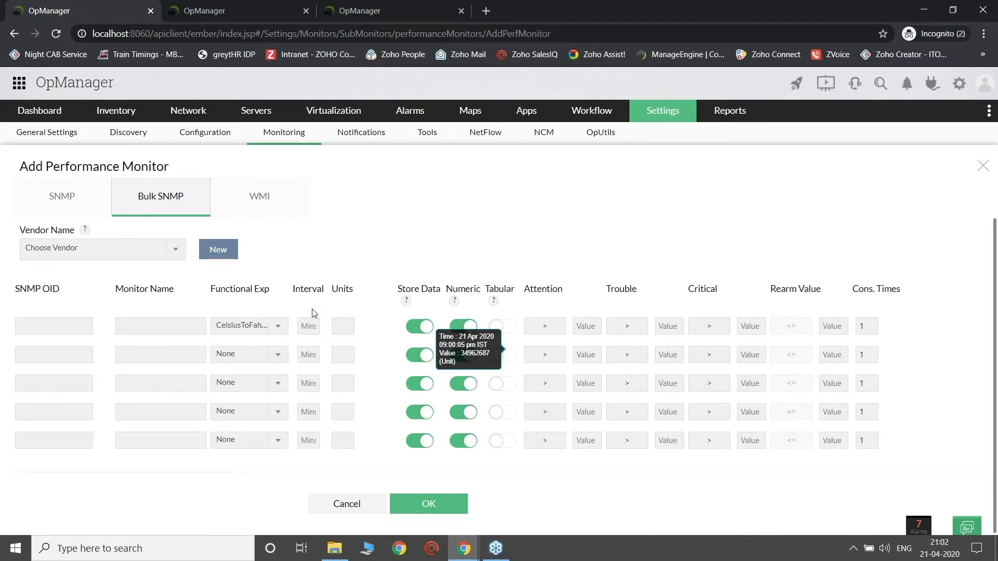
Step: Switch to the presentation and advance to the Maps slide
key(alt+Tab)
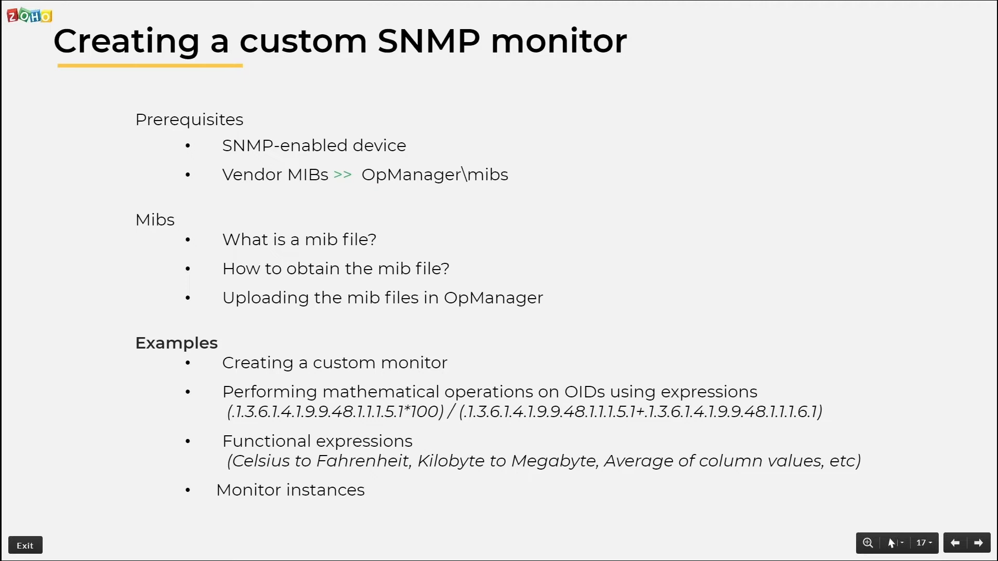
key(Right)
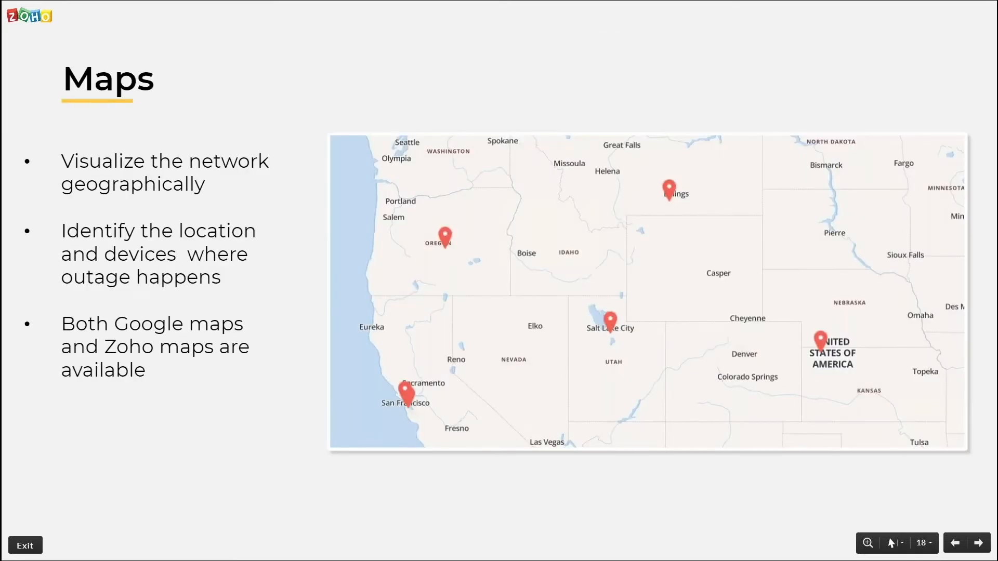
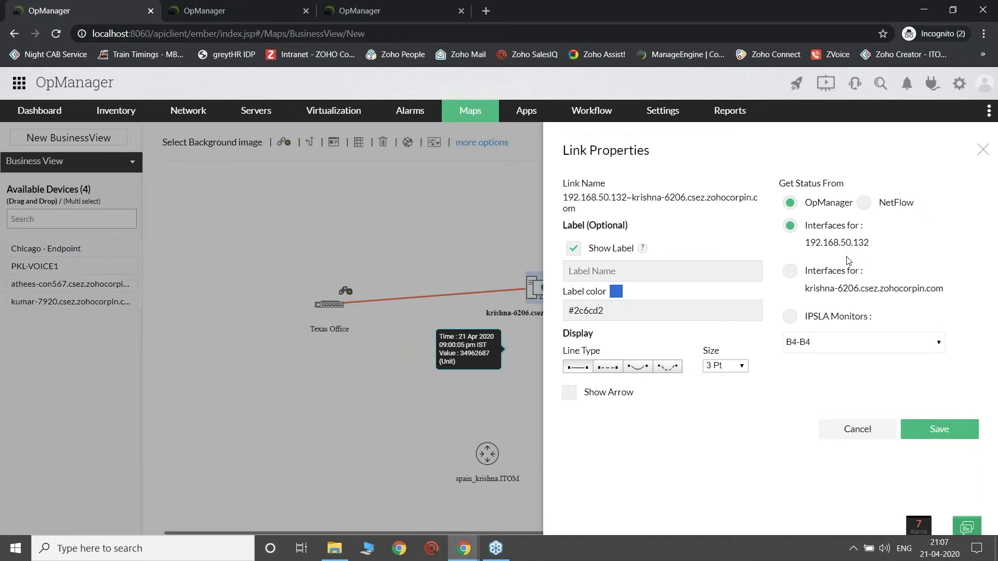
Step: Set the link from Texas Office to get its status from the computer's Intel(R) Dual Band Wireless-AC 7265 interface and save the link properties
click(840, 277)
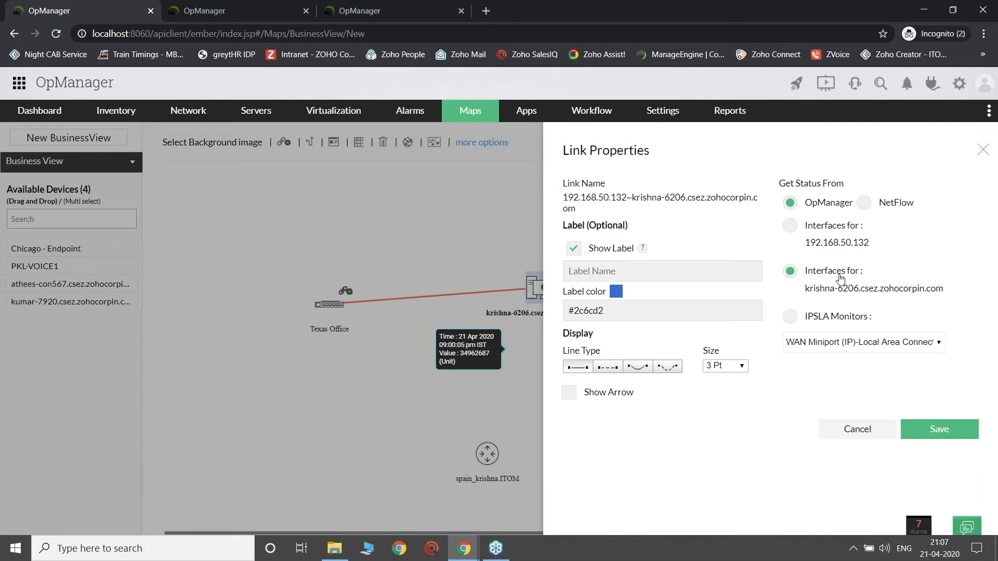
click(848, 346)
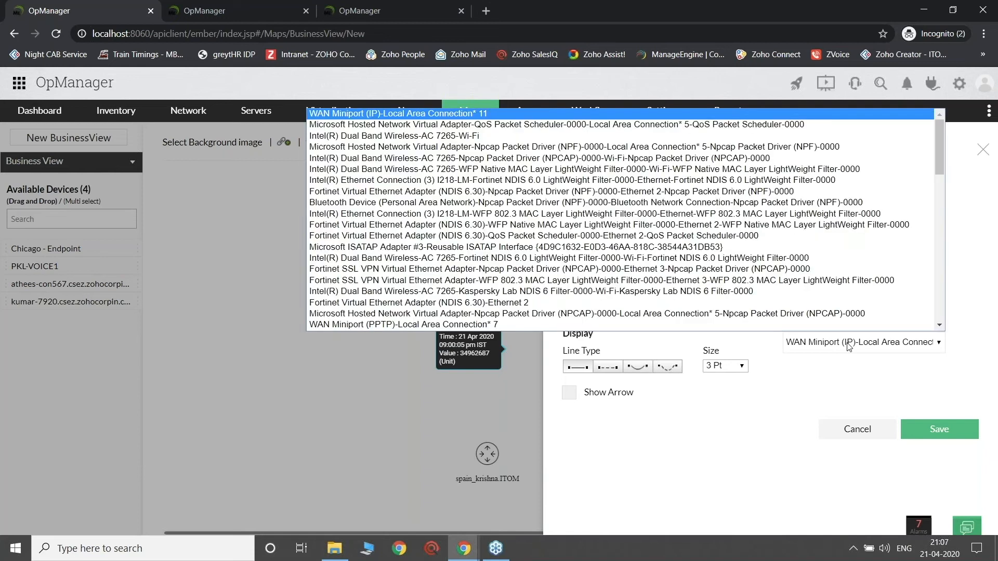
click(610, 173)
click(616, 291)
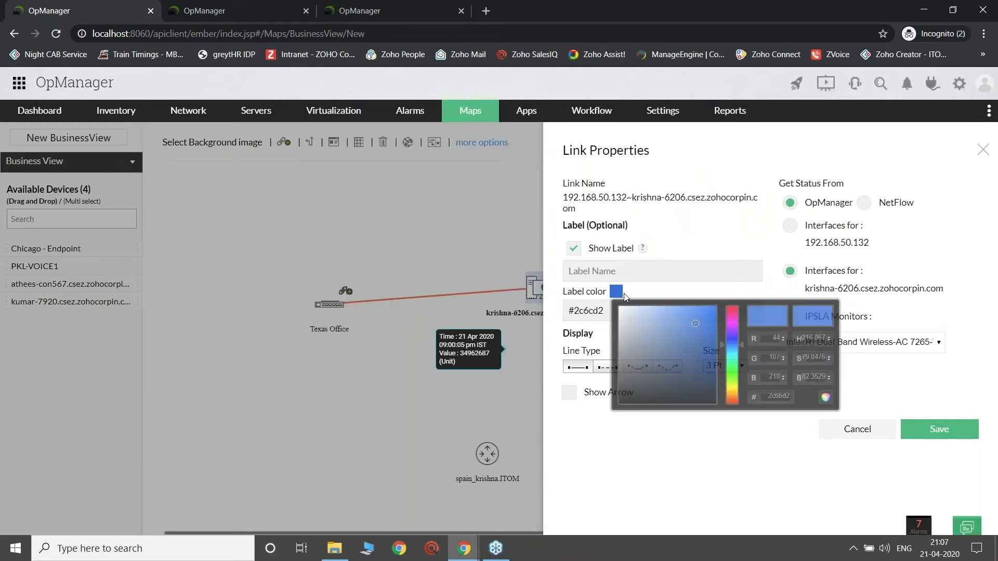
click(767, 462)
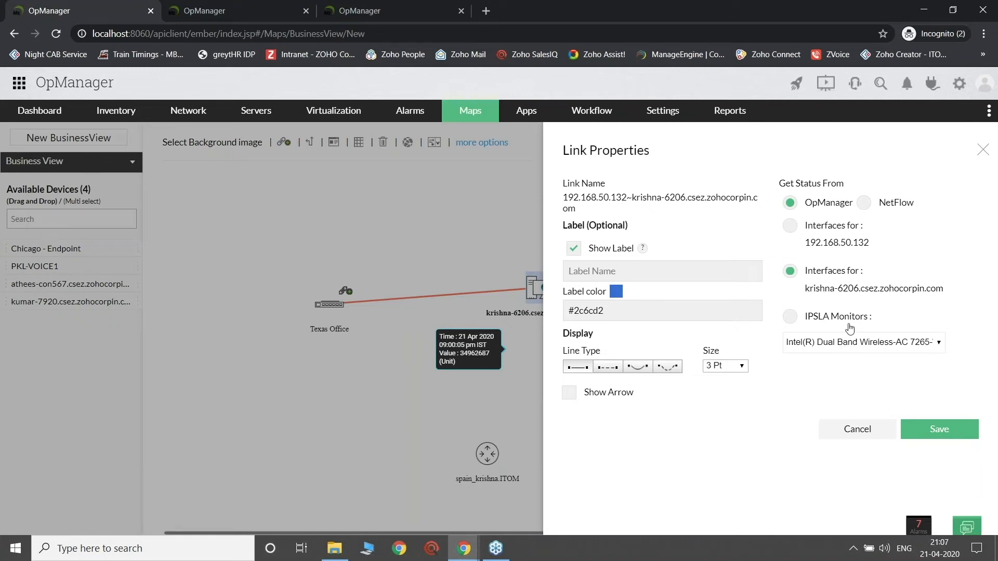
click(922, 438)
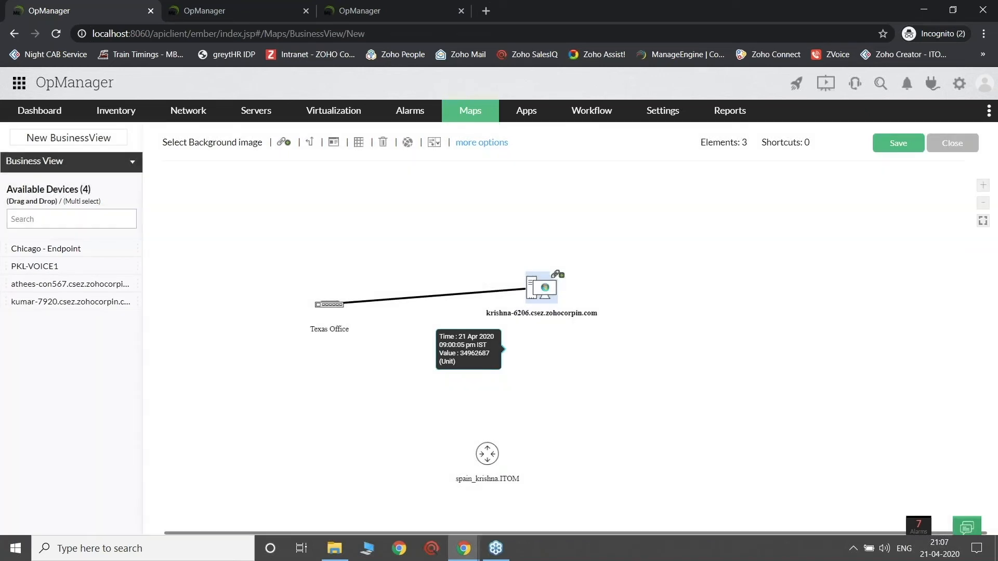
Step: Review the computer's device properties, close them, and draw a link from Texas Office to the spain router
click(536, 296)
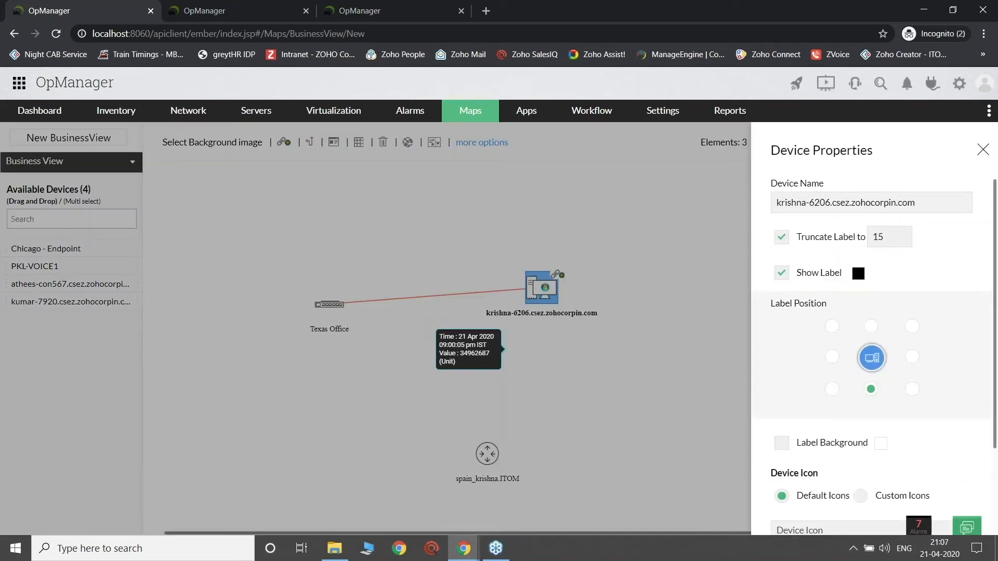
click(682, 279)
drag(329, 304, 488, 456)
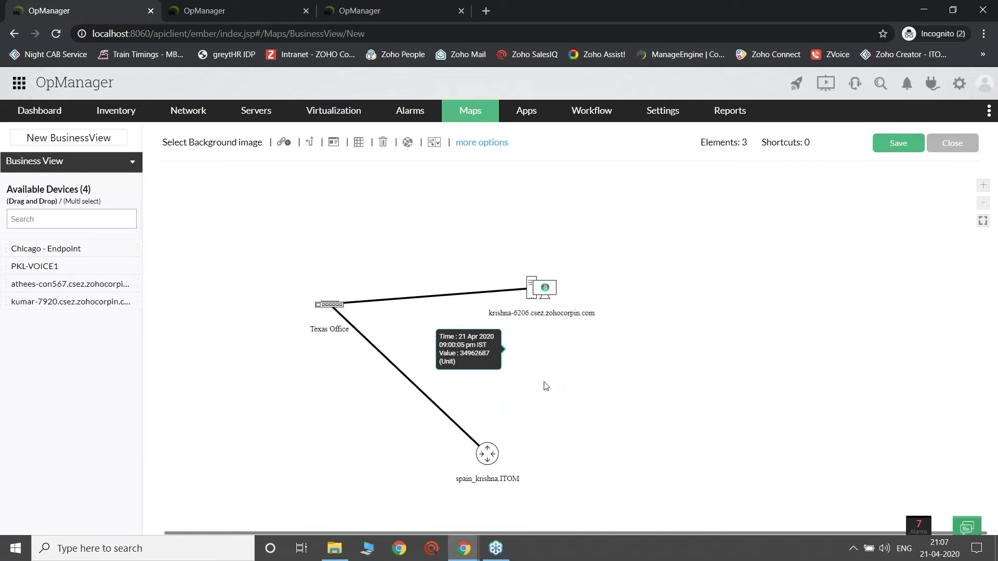
Step: Browse the background images and apply the world map with blue Americas and green Africa, Asia and Australia
click(220, 148)
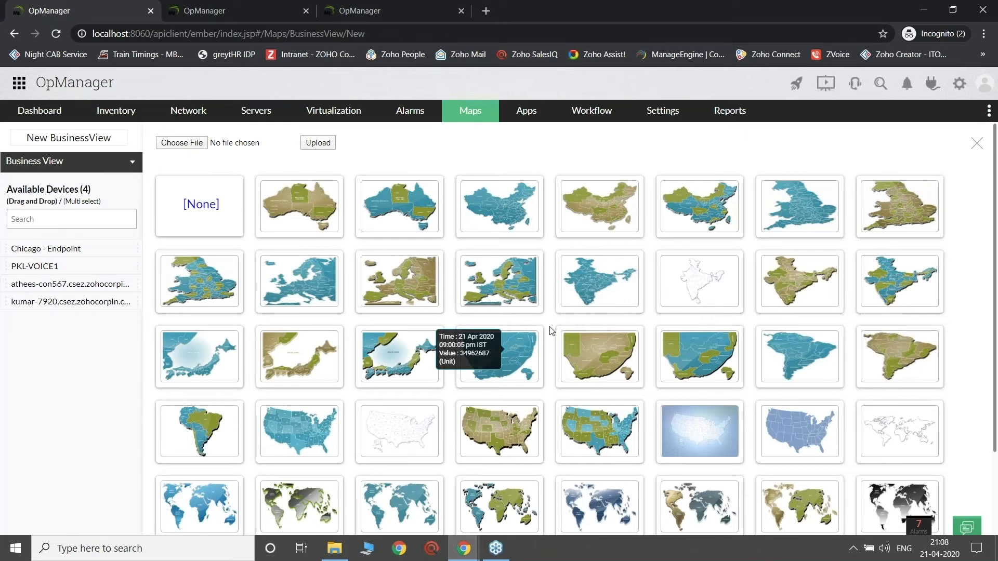
scroll(552, 331, down, 1)
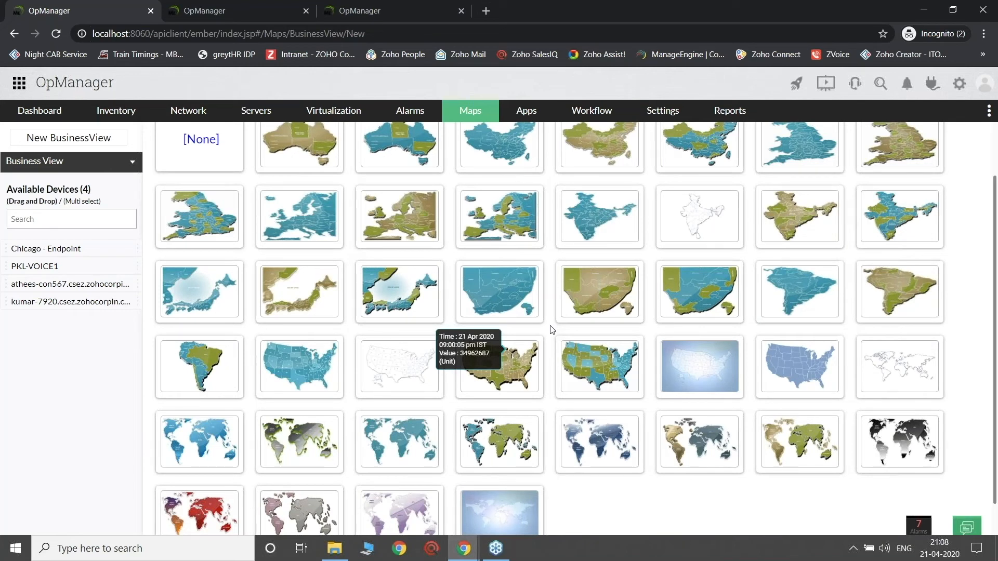
scroll(552, 331, up, 1)
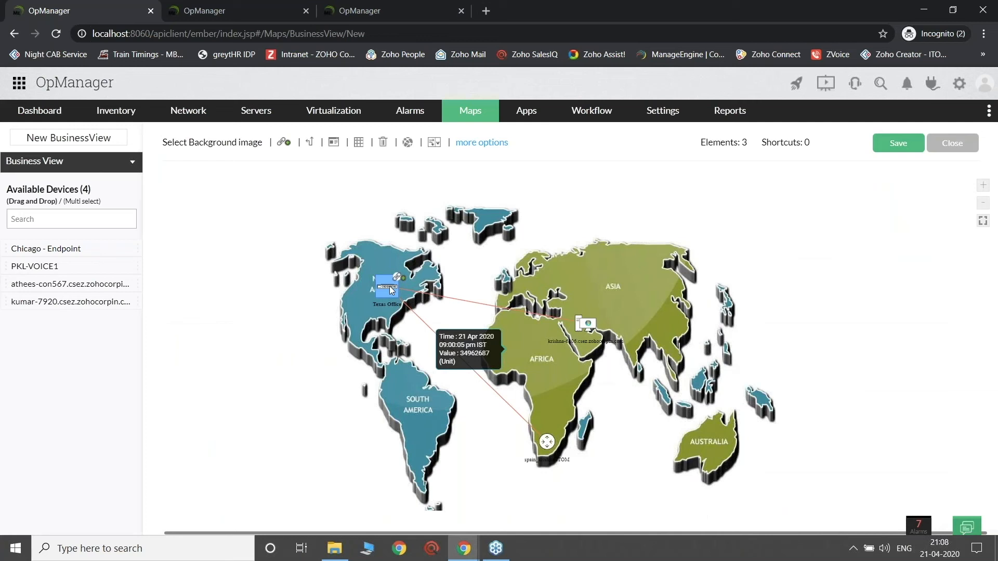
Step: Position Texas Office over North America, the spain router over South America and the linked computer over Australia
drag(392, 291, 384, 290)
drag(548, 445, 425, 405)
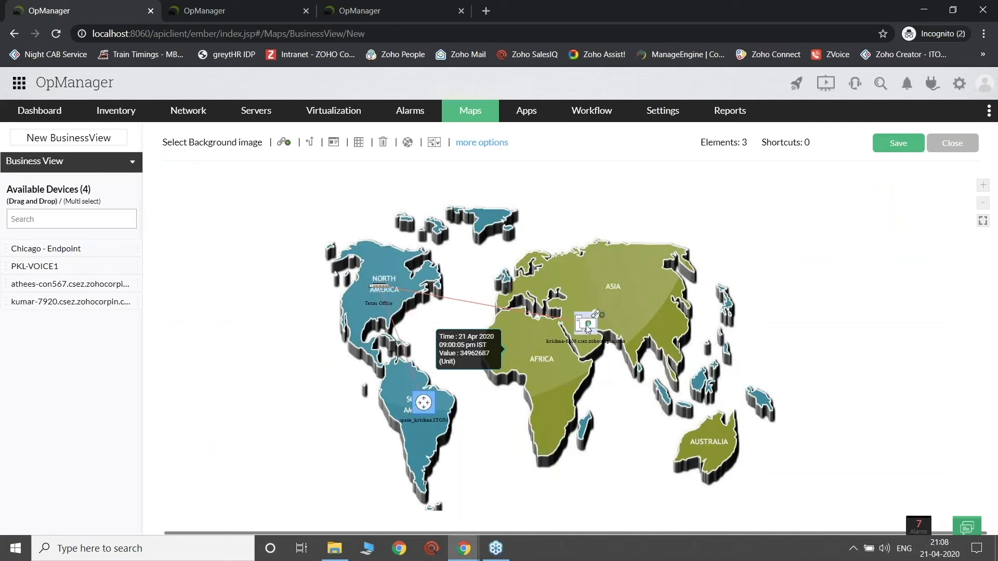
drag(588, 327, 639, 337)
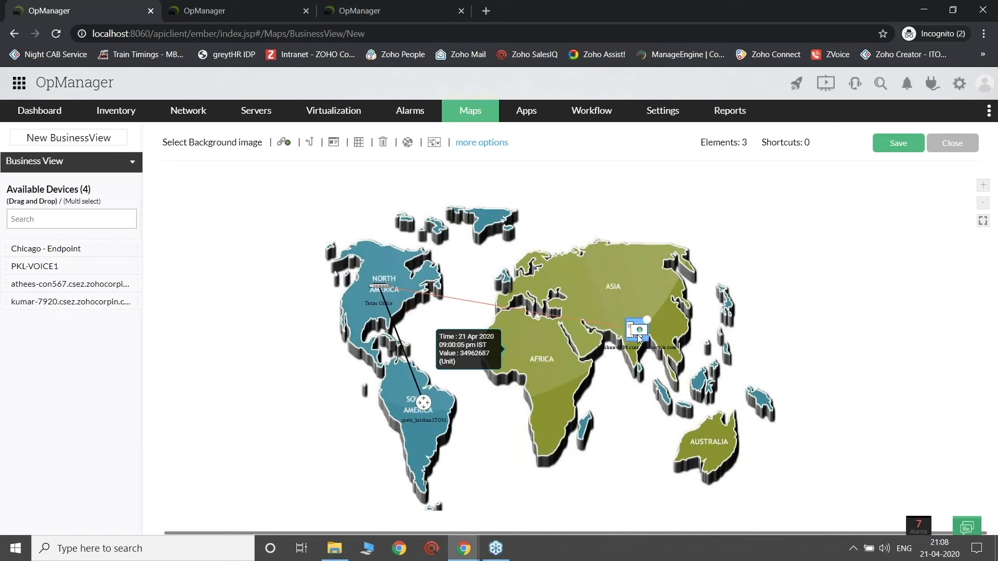
drag(640, 338, 701, 448)
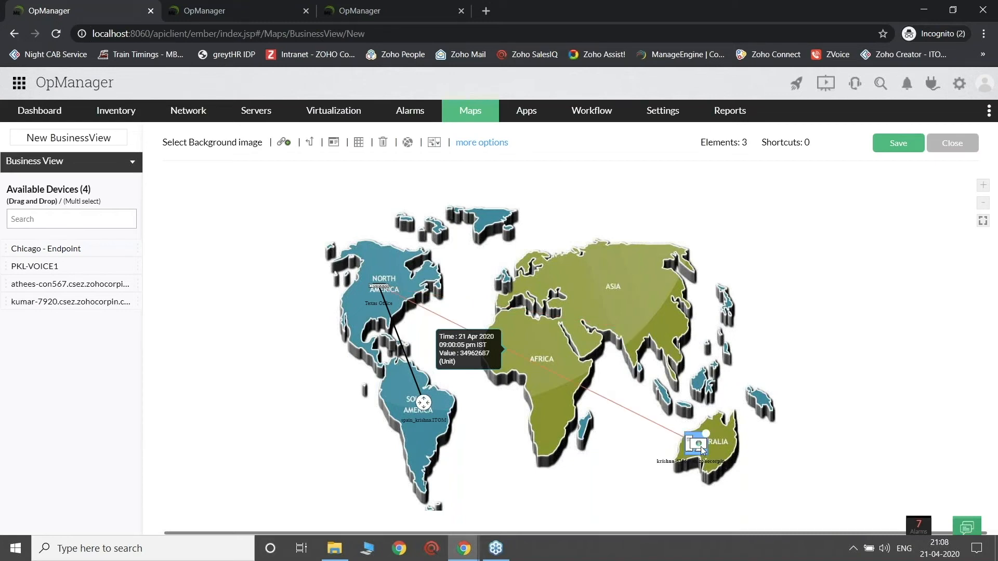
drag(701, 447, 717, 447)
Step: Name the new business view HeadquartersDev and save it
click(38, 140)
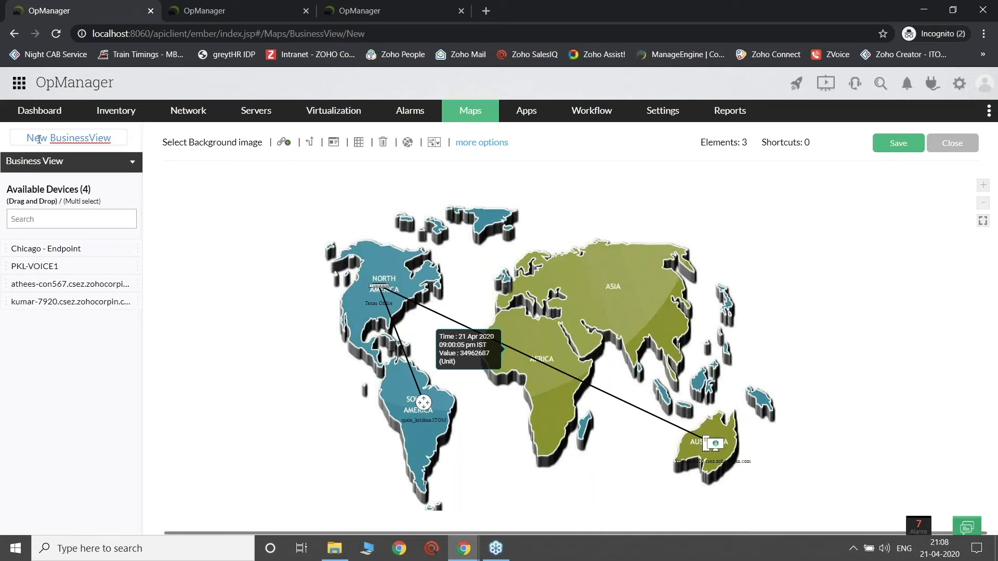
text(HeadquartersDev)
click(895, 153)
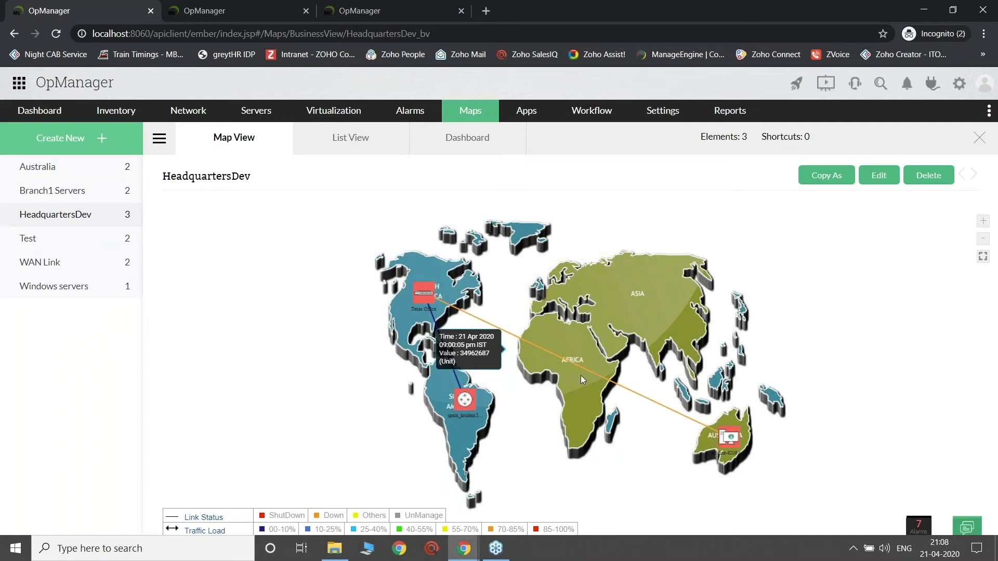
Step: View the Chennai BV map on the demo site, then switch to the presentation's Rack view and 3D Floor View slide
mouse_move(566, 363)
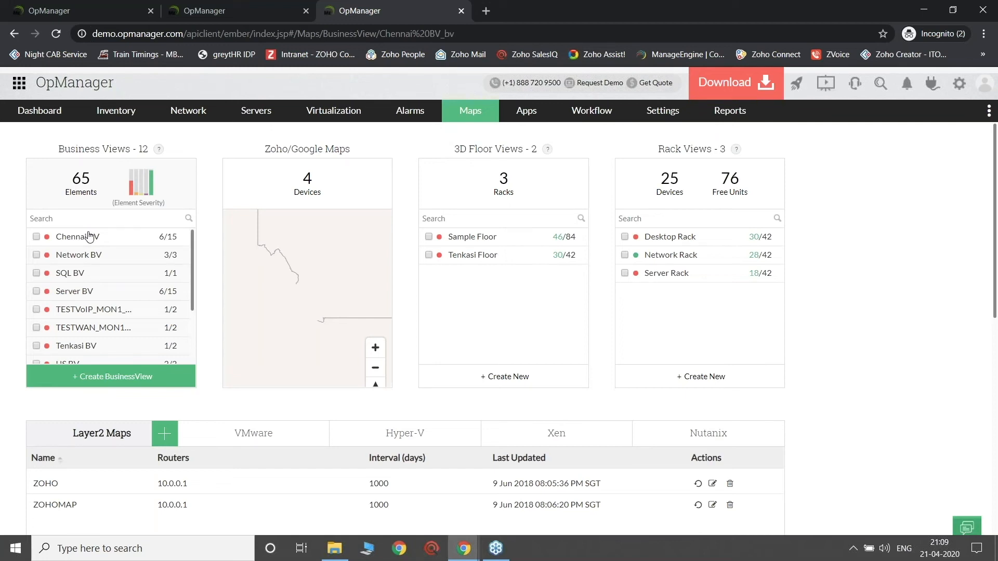
click(89, 236)
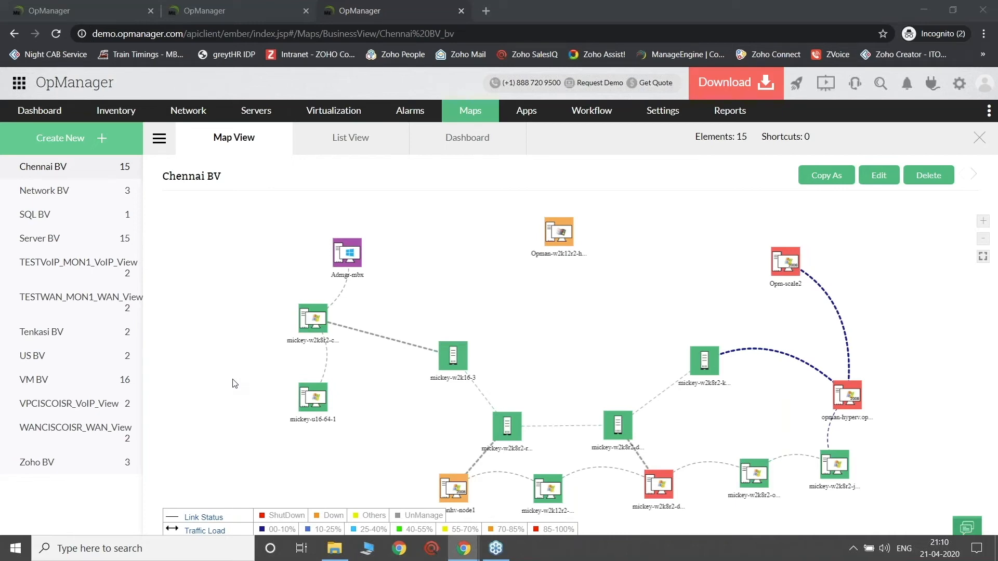
key(alt+Tab)
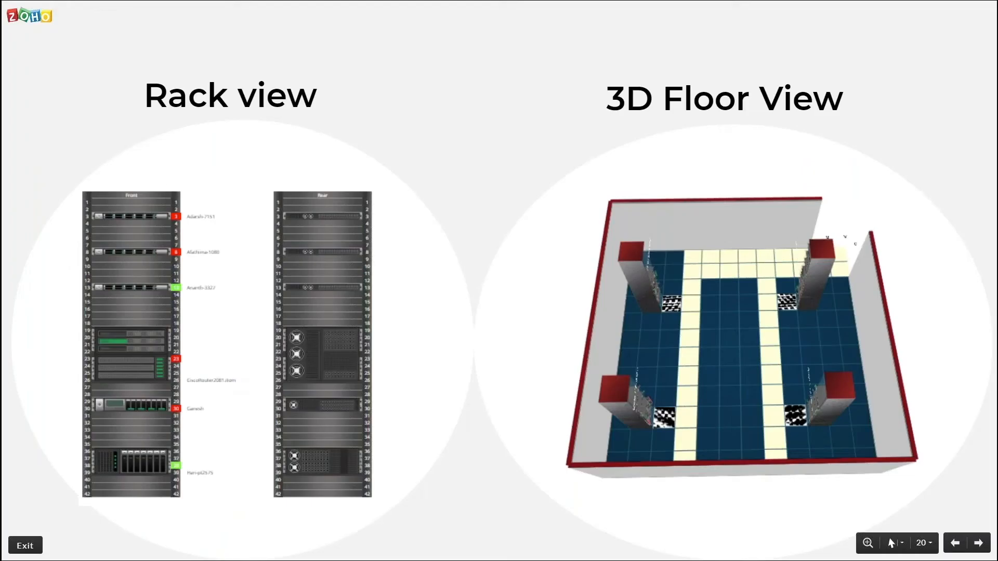
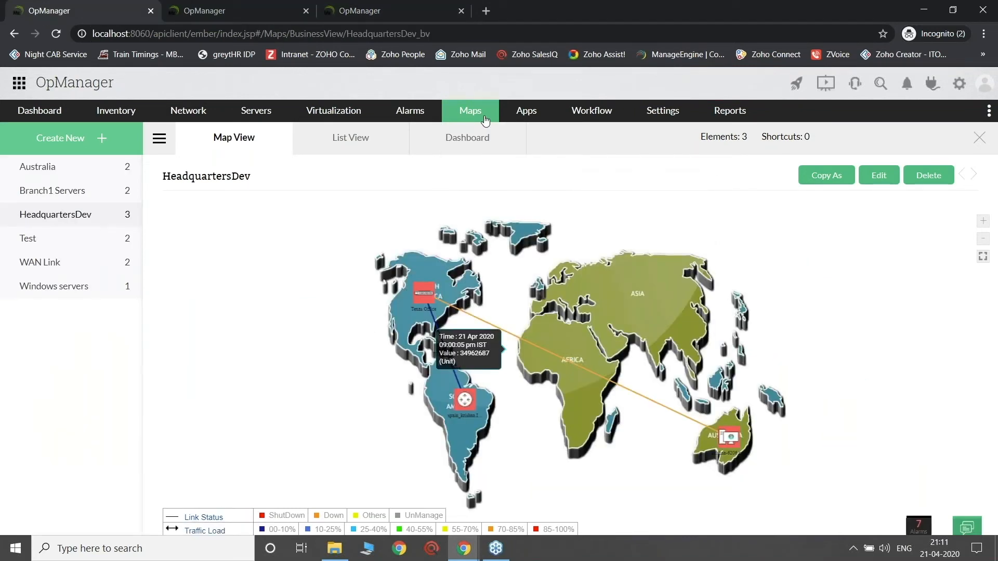
Step: Start a new rack on the local OpManager site and place Chicago - Endpoint in unit 6, the csez.zohocorpin.com computer in 13 and PKL-VOICE1 in 19
click(485, 121)
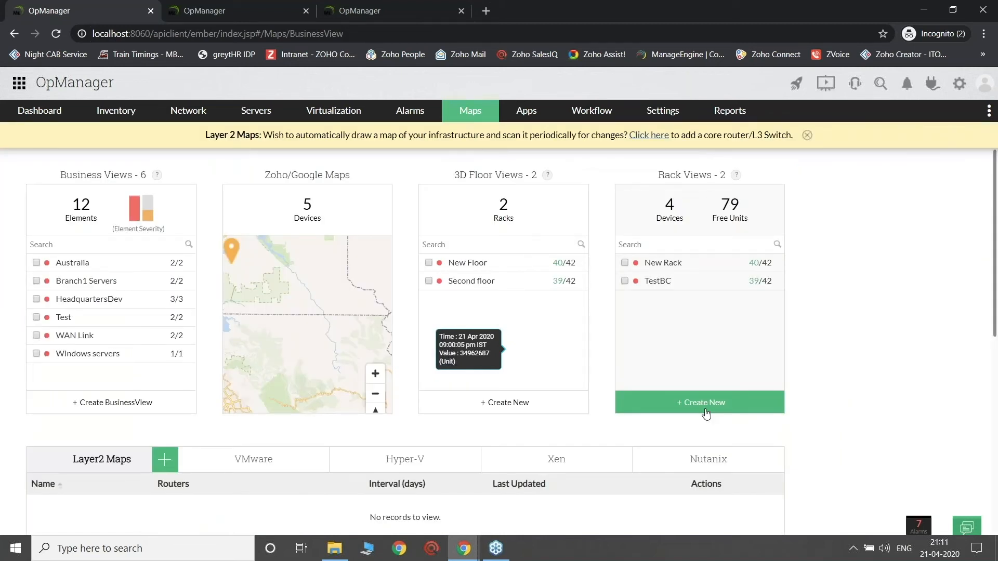
click(706, 411)
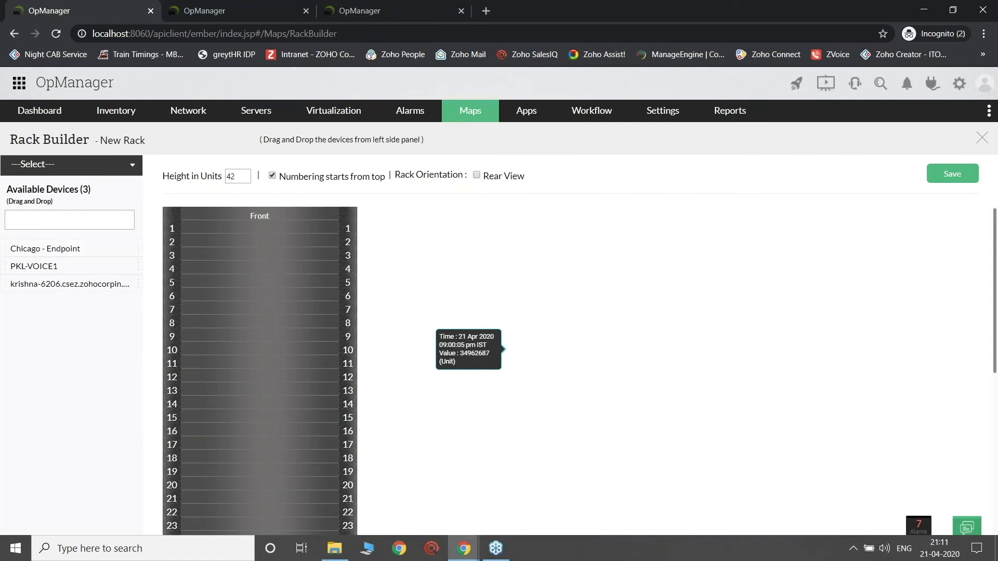
drag(45, 249, 260, 297)
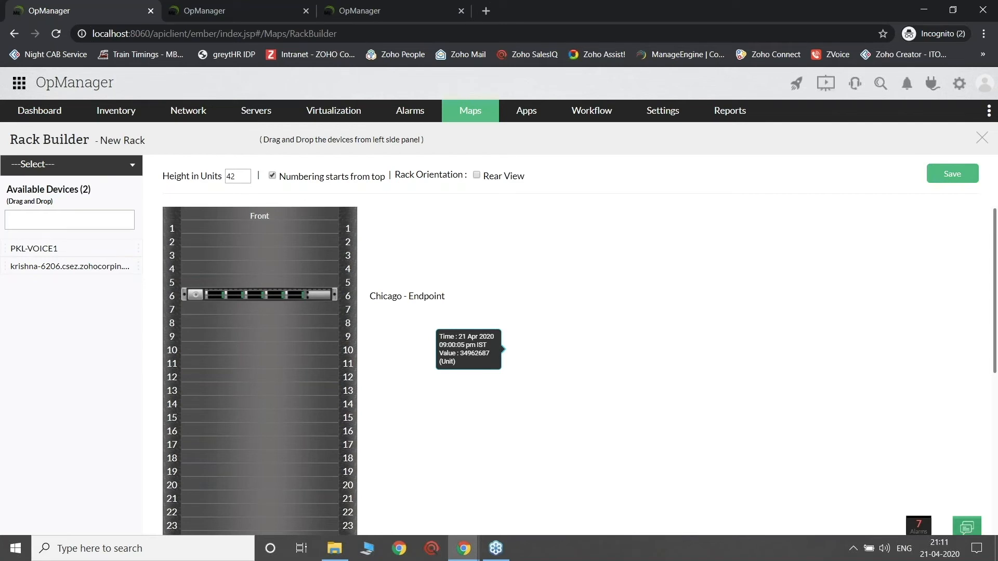
drag(69, 266, 260, 390)
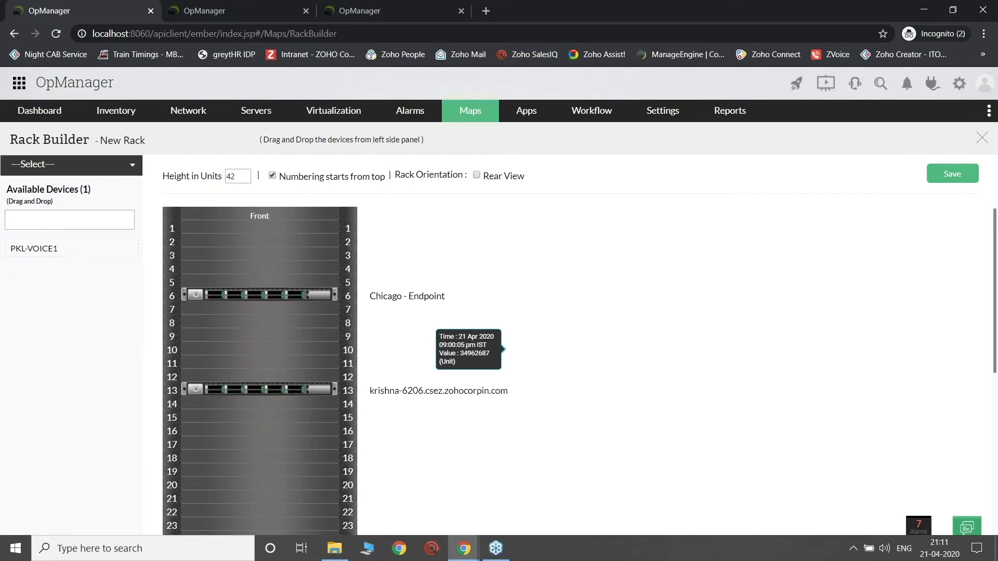
drag(34, 248, 260, 470)
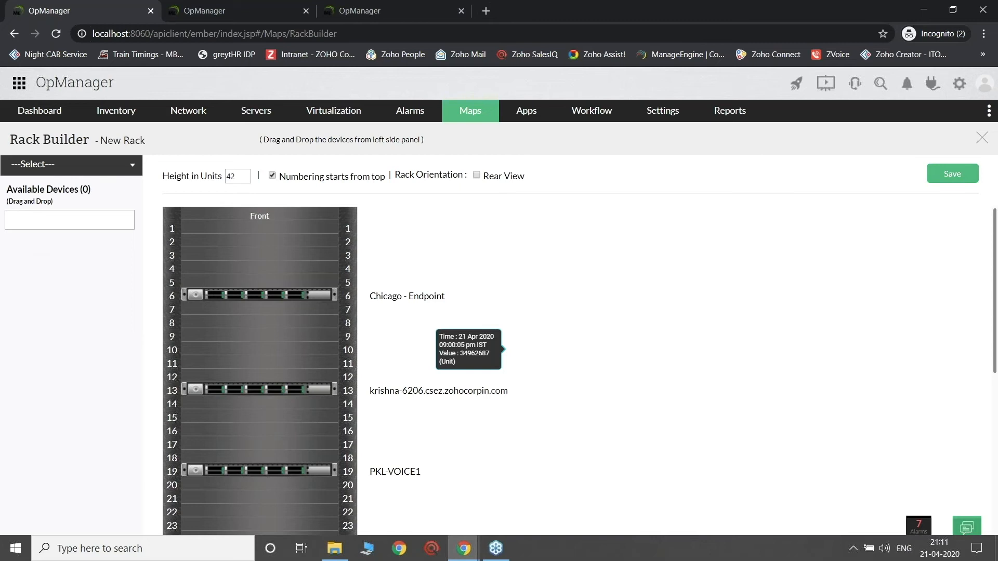
Step: Try to change the new rack's height to 50 units and to 22 units
click(239, 177)
text(50)
click(536, 233)
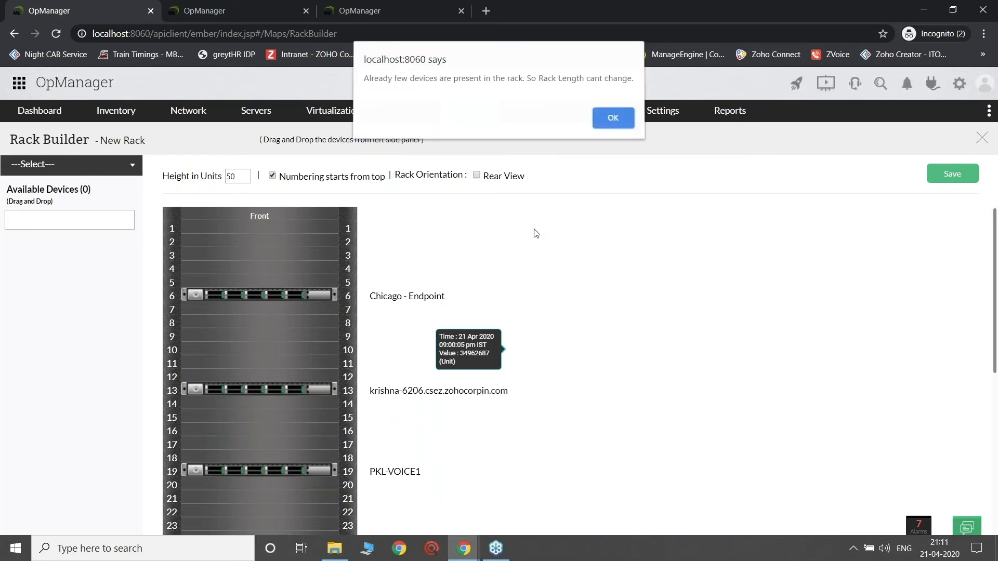
key(Return)
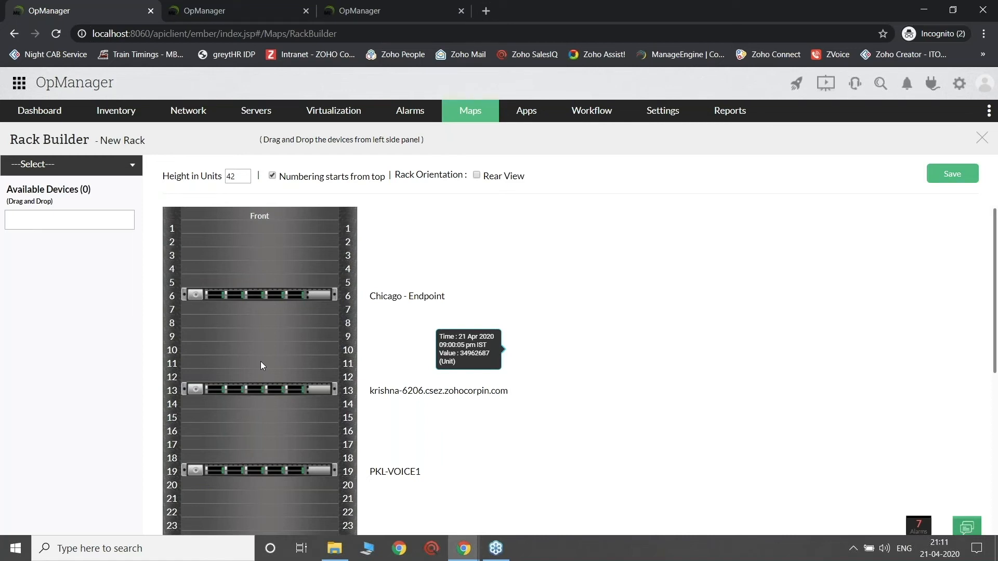
scroll(318, 408, down, 4)
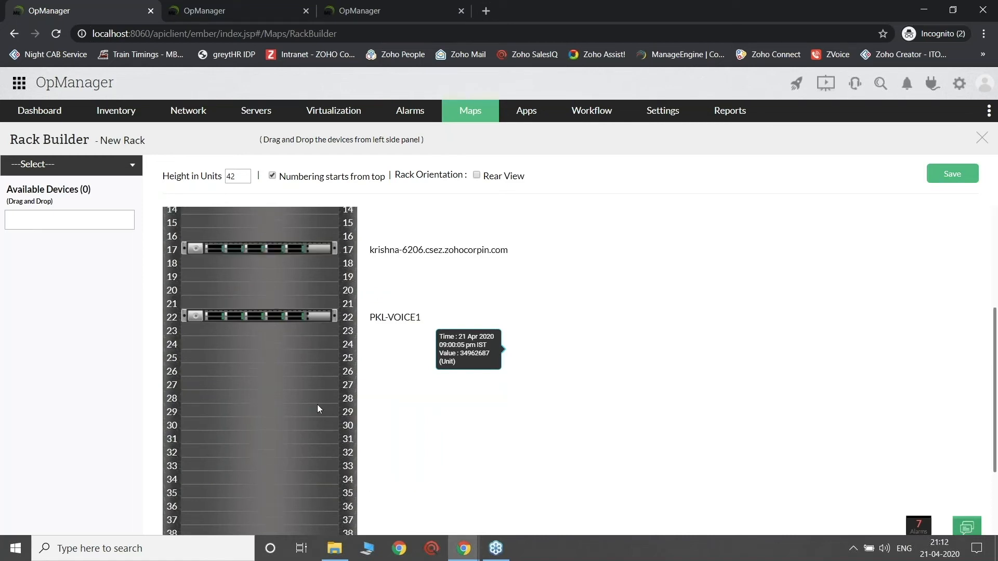
double_click(238, 177)
text(50)
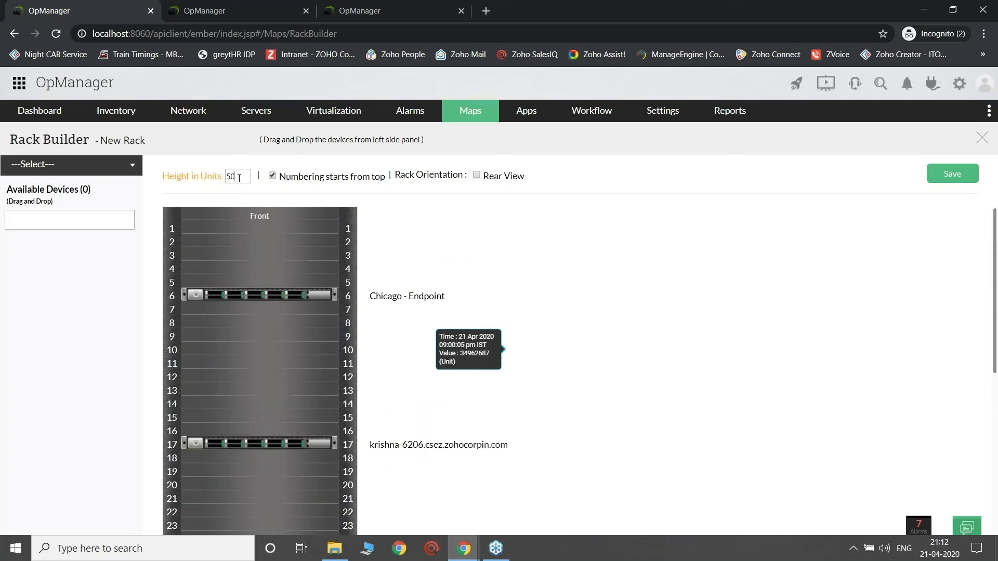
key(Return)
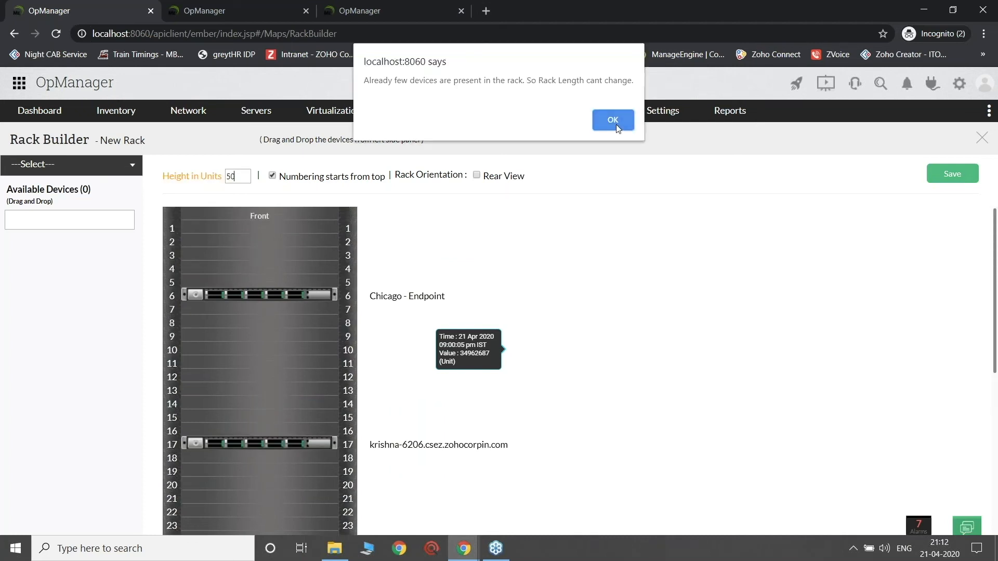
click(613, 121)
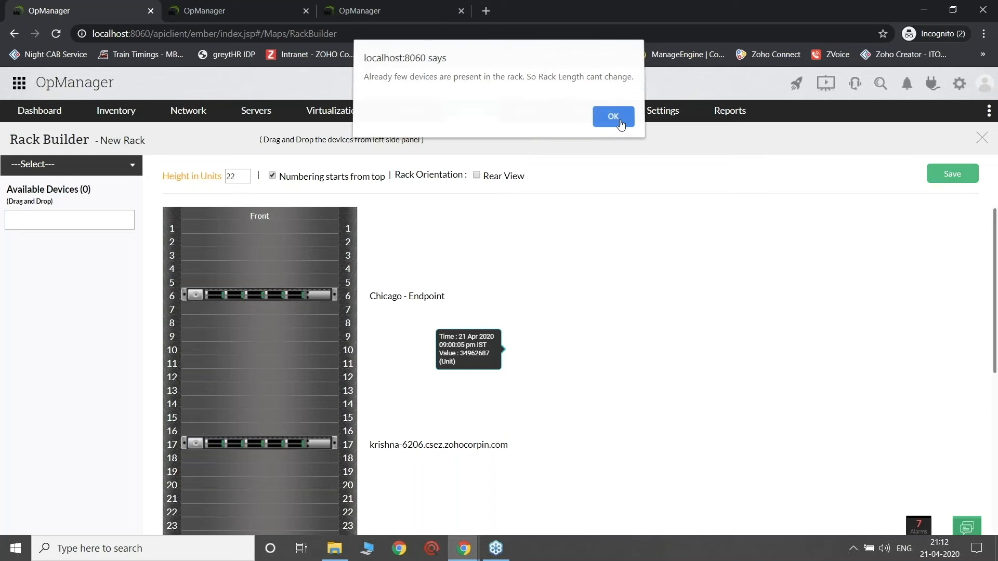
click(619, 120)
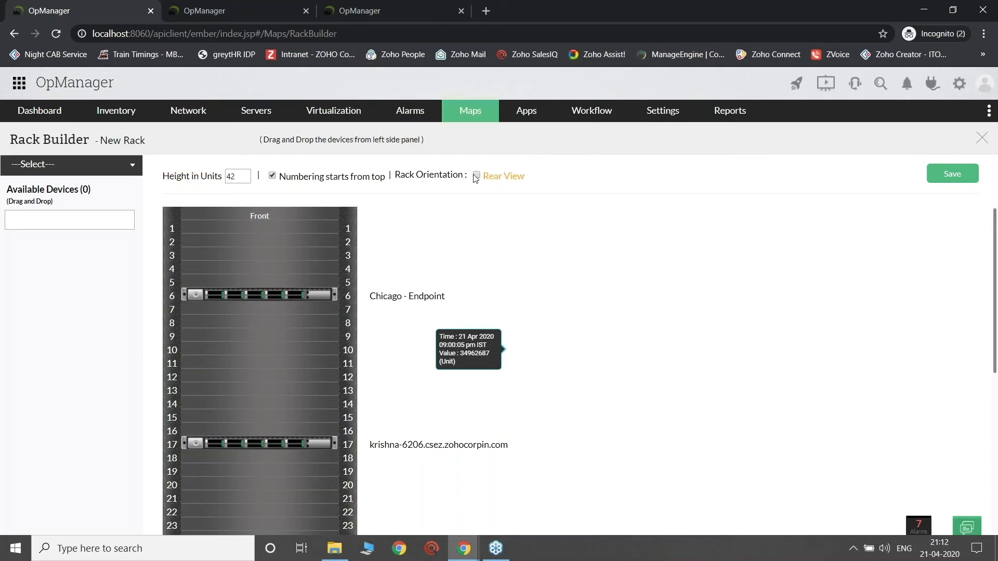
Step: Turn on the rack's rear view, then name the rack Devlopment Rack and save it
click(476, 175)
scroll(789, 449, down, 6)
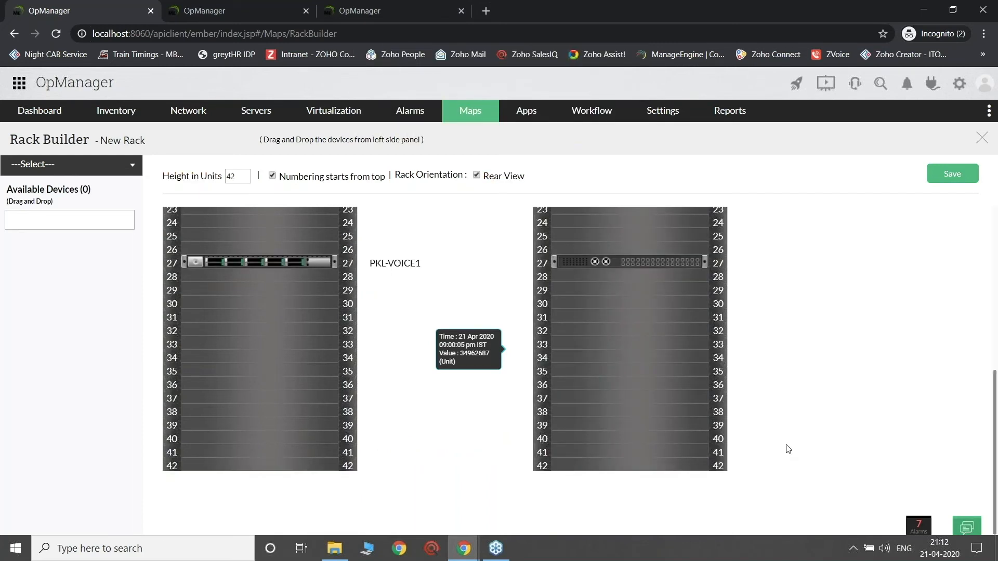
click(141, 142)
text(Dev)
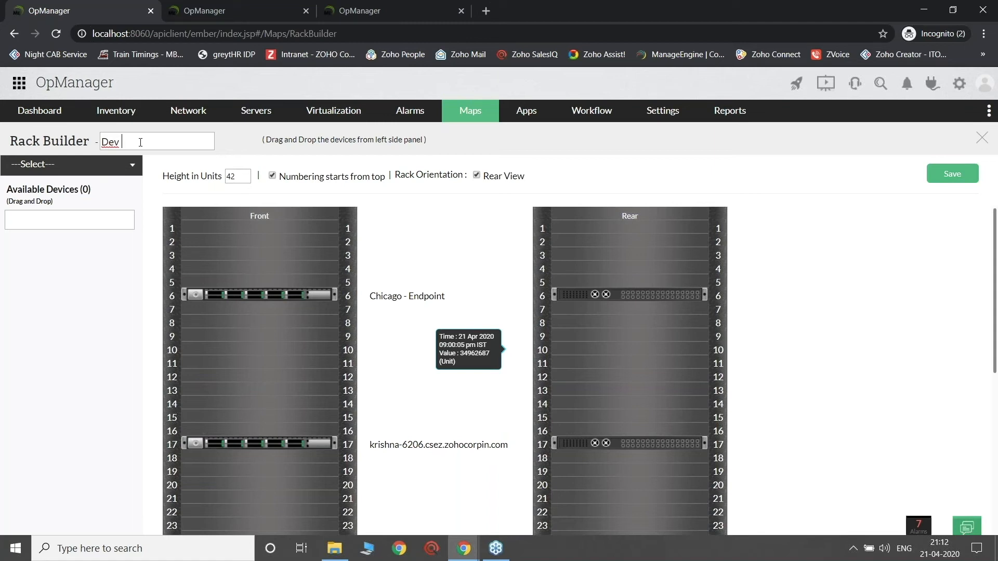
text(Rack)
text(lopment)
click(939, 175)
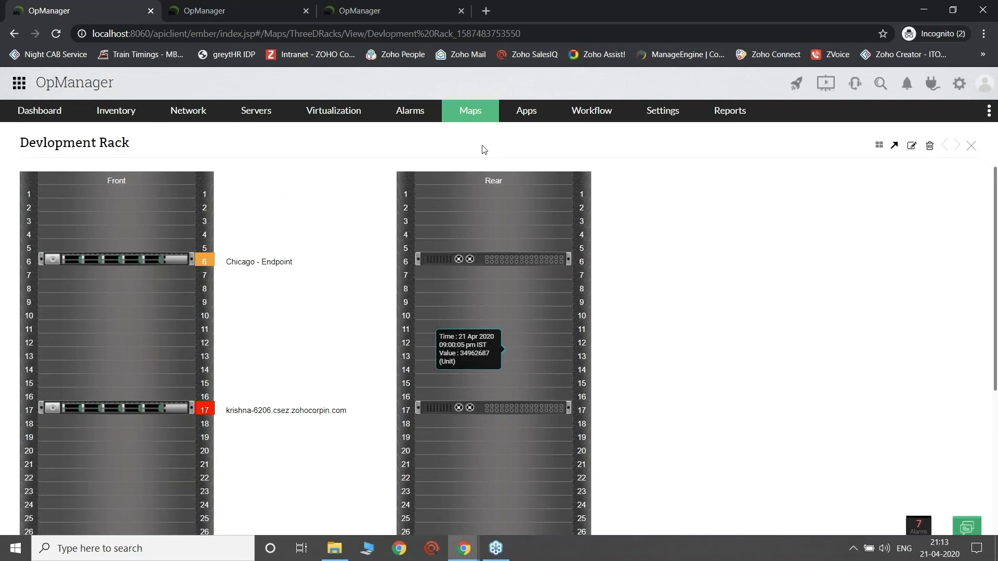
Step: Start a new 3D floor view from the Maps overview and place Devlopment Rack in cell E8 of the floor grid
click(475, 109)
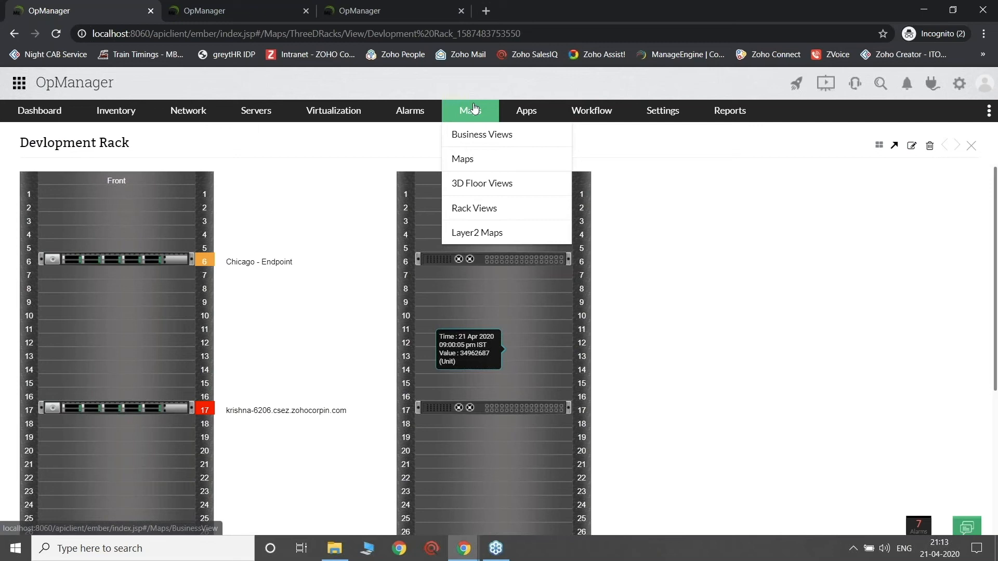
mouse_move(479, 142)
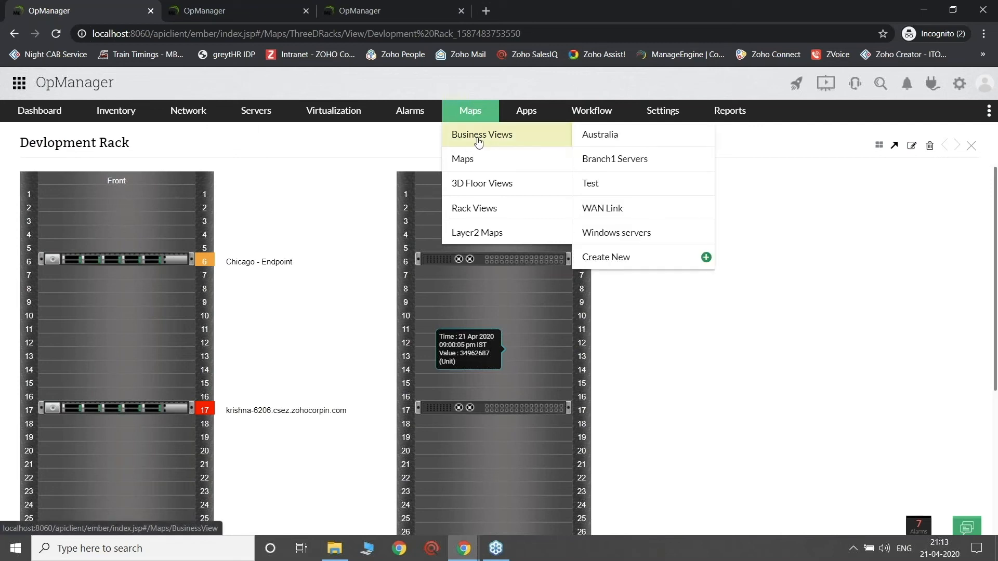
mouse_move(479, 213)
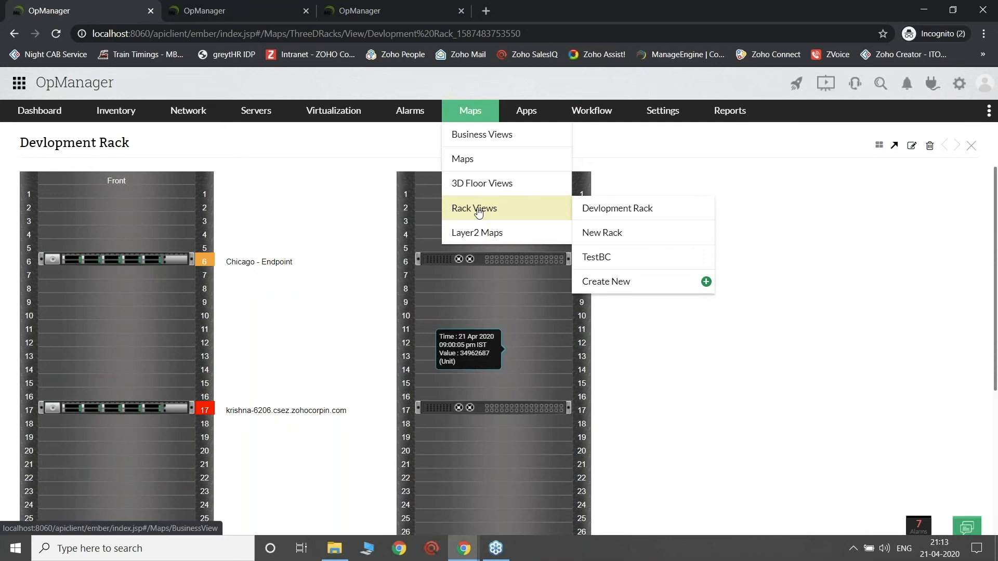
click(479, 210)
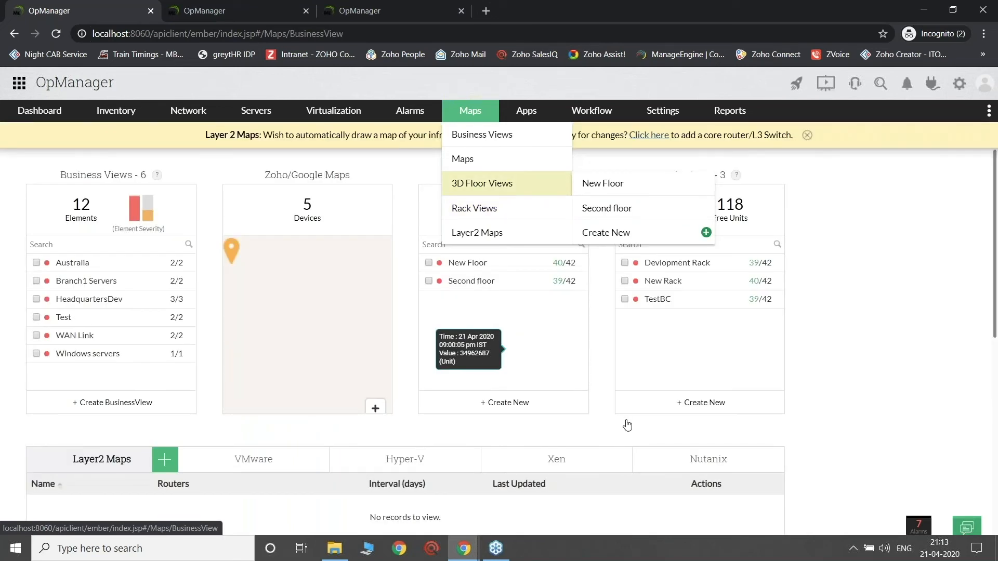
click(504, 403)
scroll(406, 364, down, 3)
scroll(407, 364, up, 3)
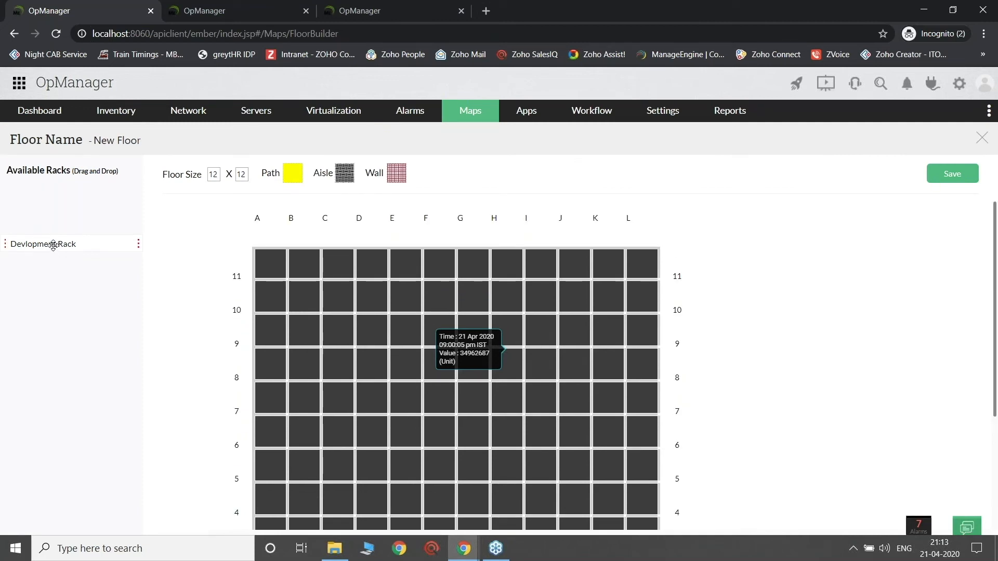
drag(54, 246, 399, 370)
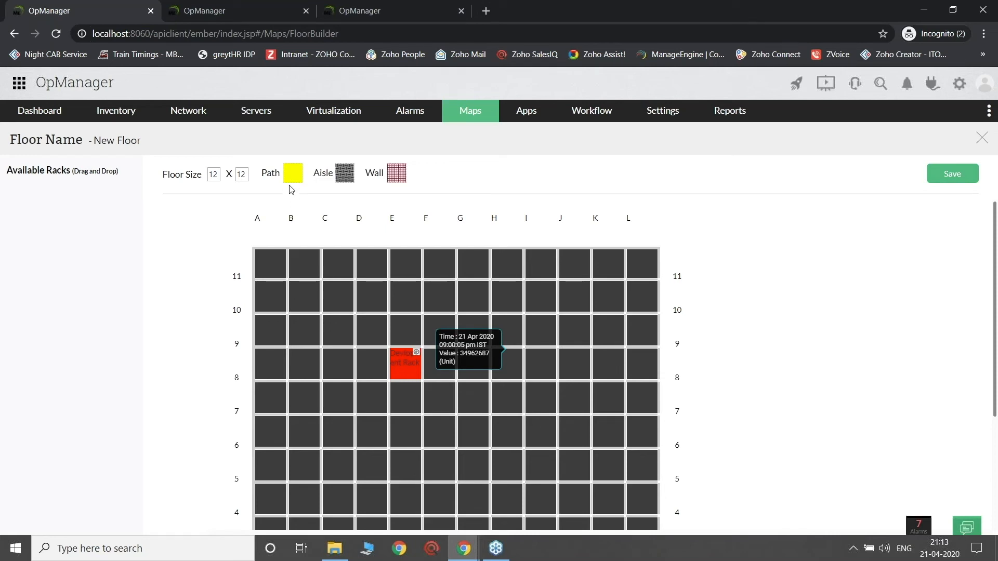
Step: Place a path tile in cell A7 and an aisle tile in C11, and try to add a wall tile in I11
drag(291, 194, 290, 425)
drag(298, 176, 280, 408)
drag(351, 173, 338, 262)
drag(397, 175, 543, 267)
drag(389, 174, 539, 263)
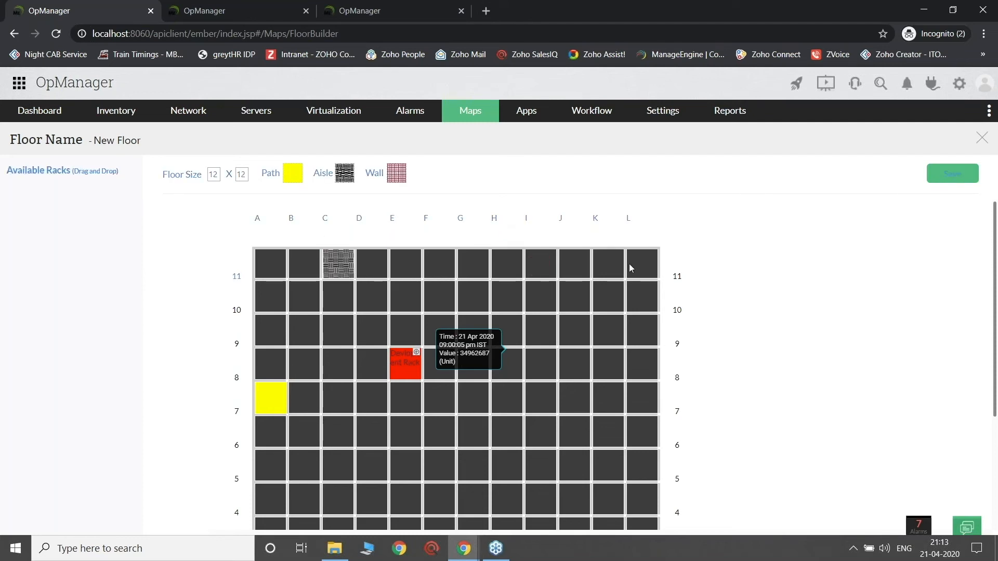
Step: Review the floor grid and replace the new floor's name with dev f
scroll(729, 345, down, 1)
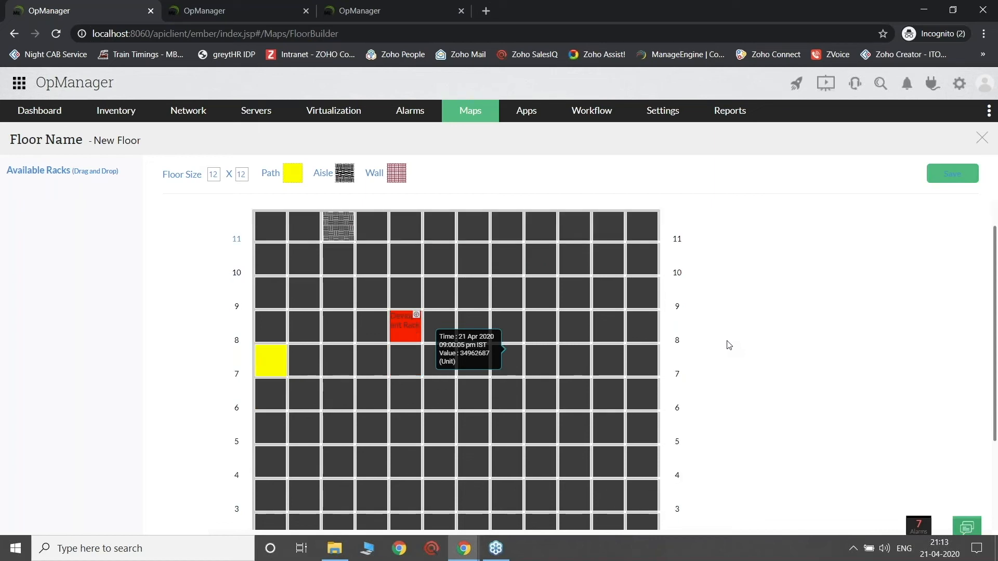
scroll(729, 345, down, 1)
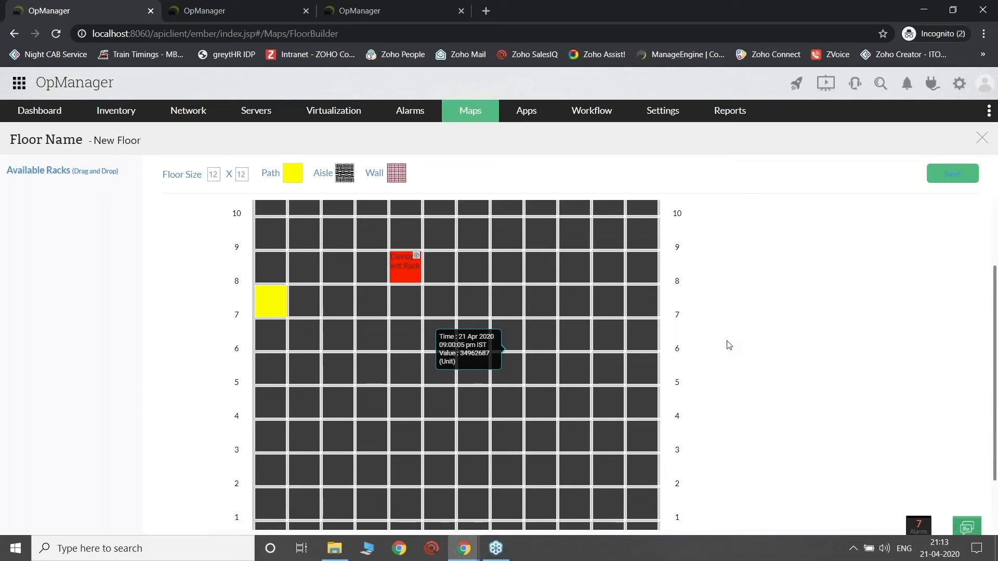
scroll(729, 346, down, 1)
scroll(394, 251, up, 2)
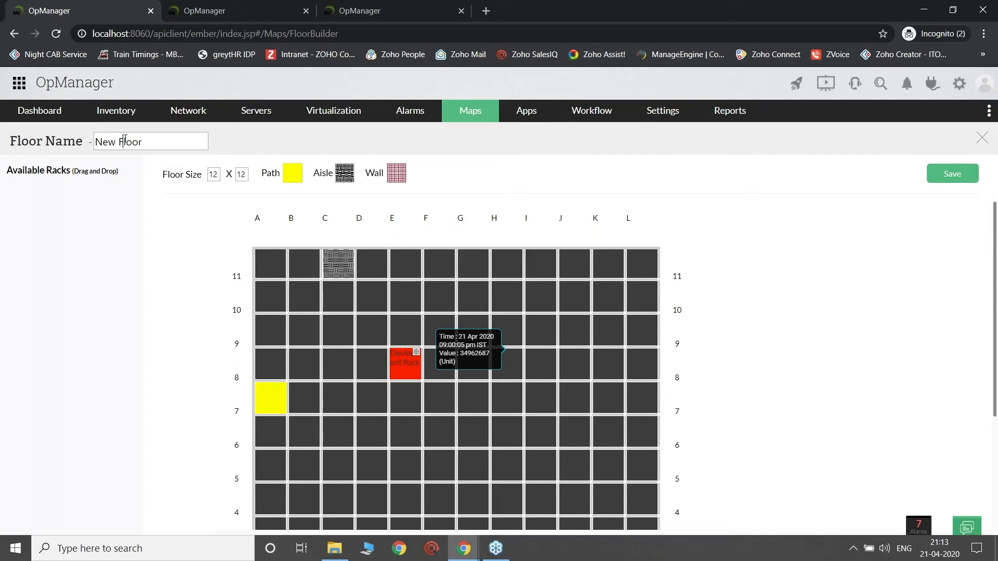
key(ctrl+a)
text(dev f)
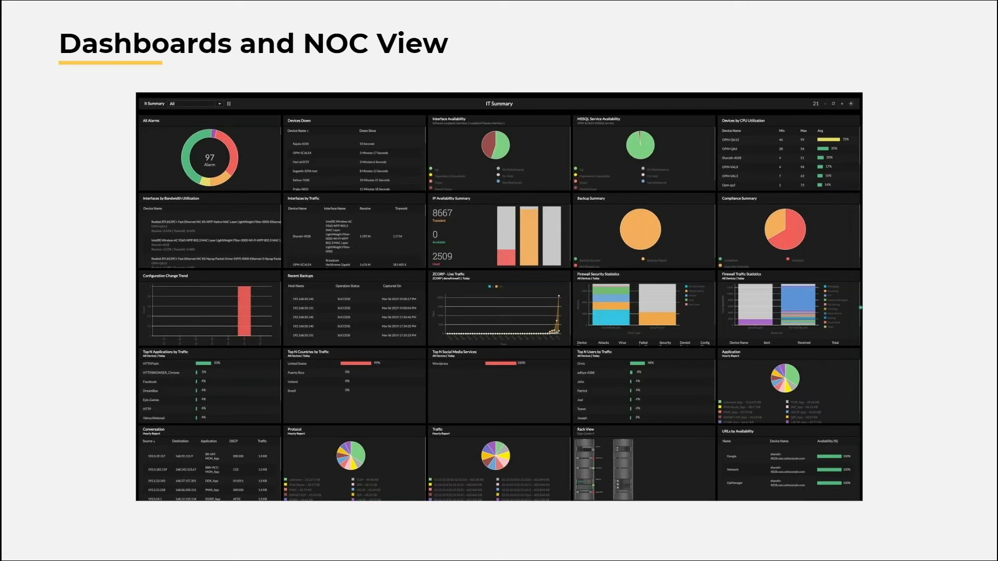
Step: Switch from the Dashboards and NOC View slide to the demo site's dashboard overview and dismiss the Embed Widget panel
key(super)
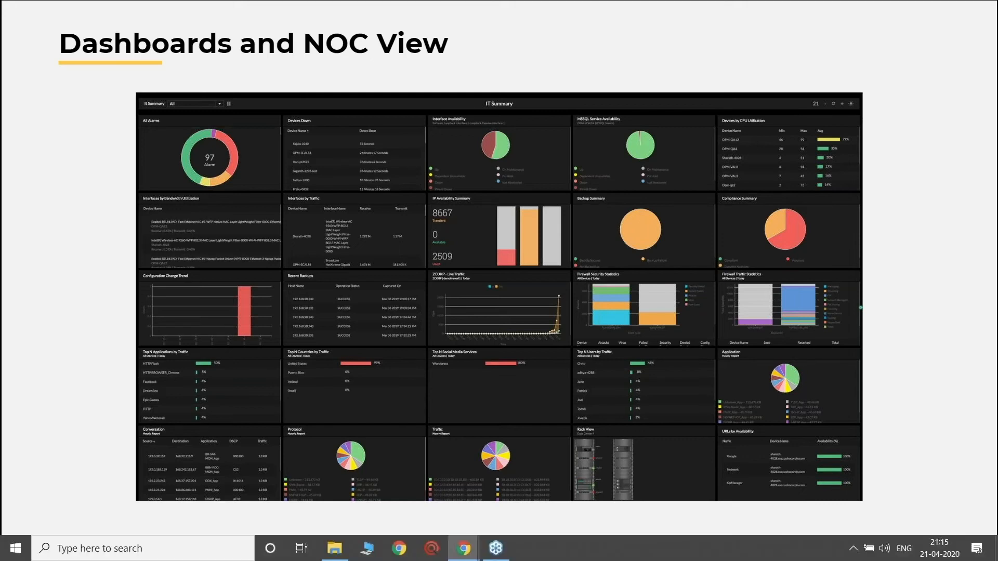
key(alt+Tab)
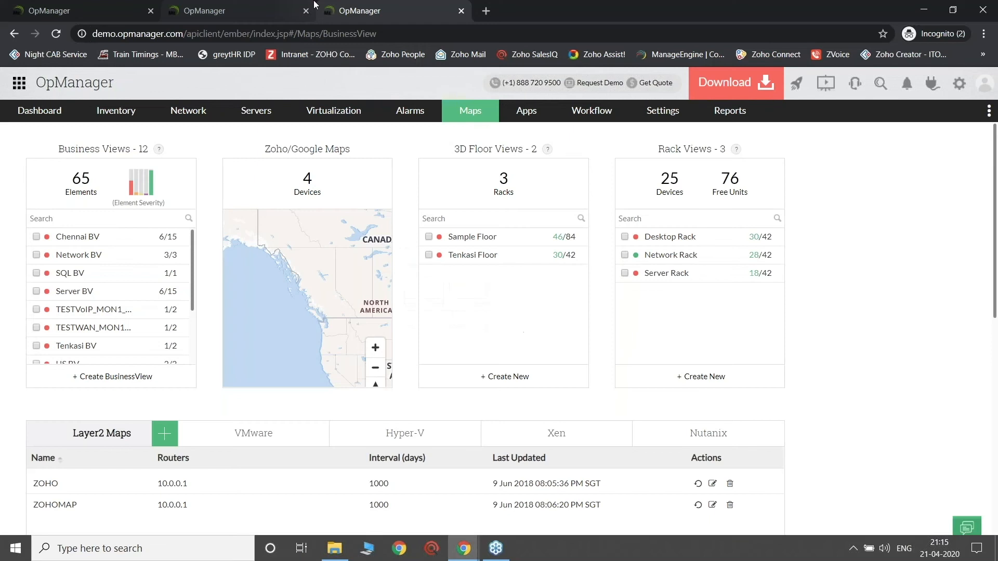
click(31, 108)
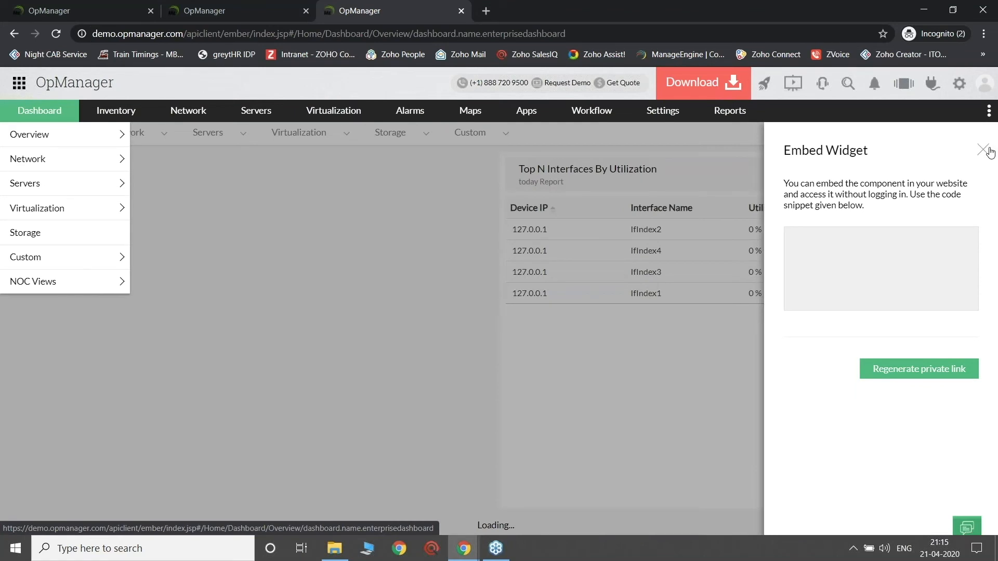
click(983, 150)
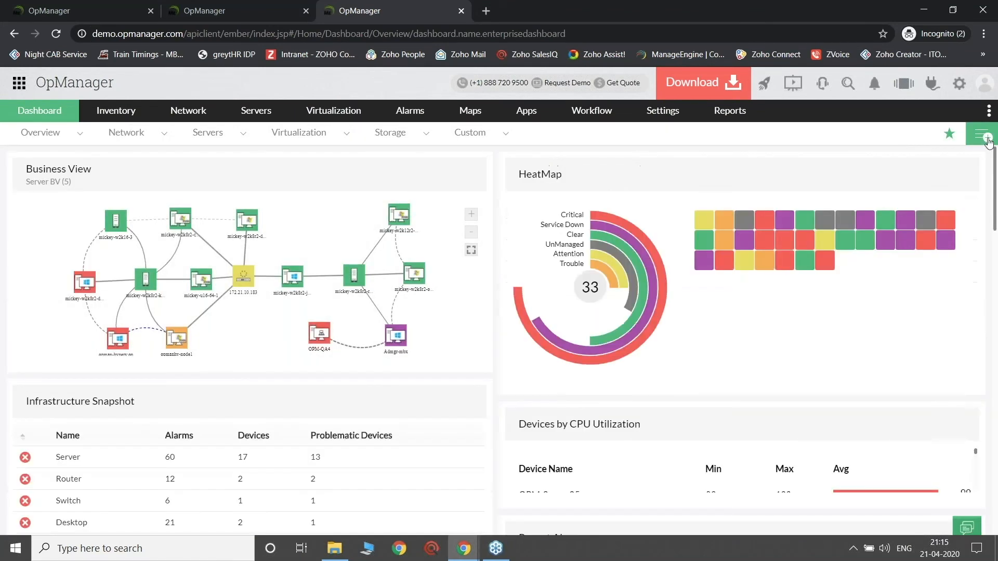
Step: Create a new dashboard named DevlopmentCenter and continue to its widget selection
click(983, 137)
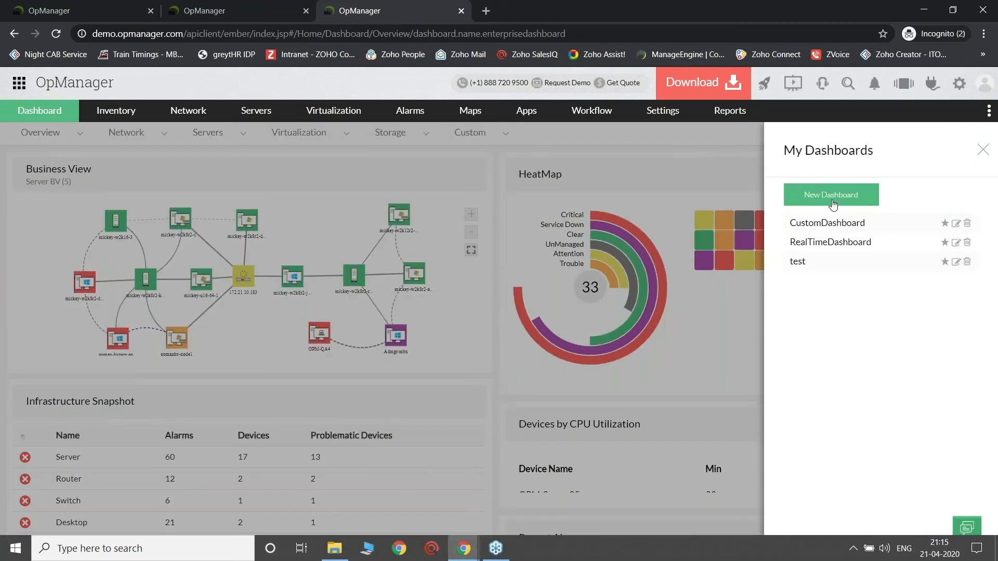
click(832, 197)
text(DevlopmentC)
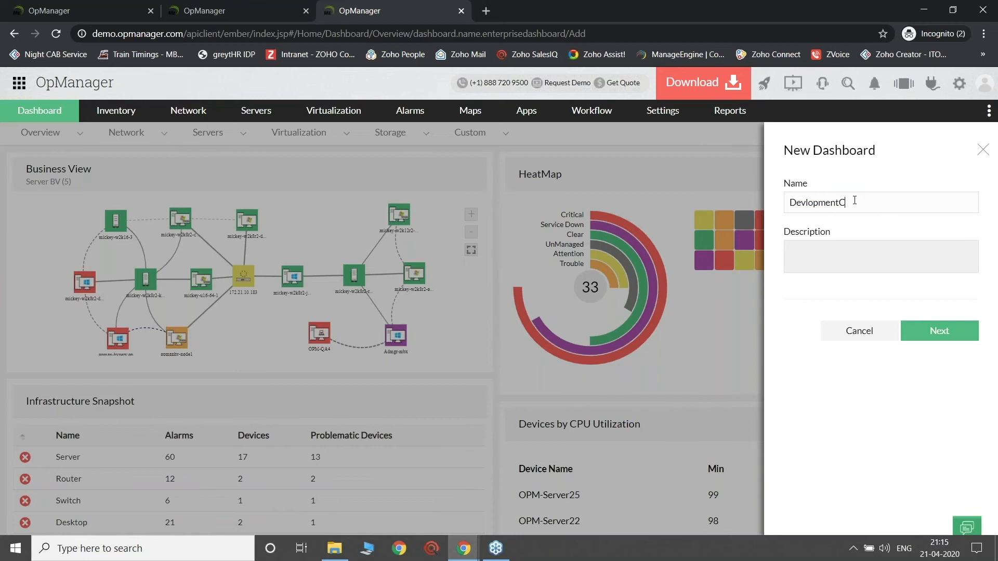
text(ebter)
click(940, 332)
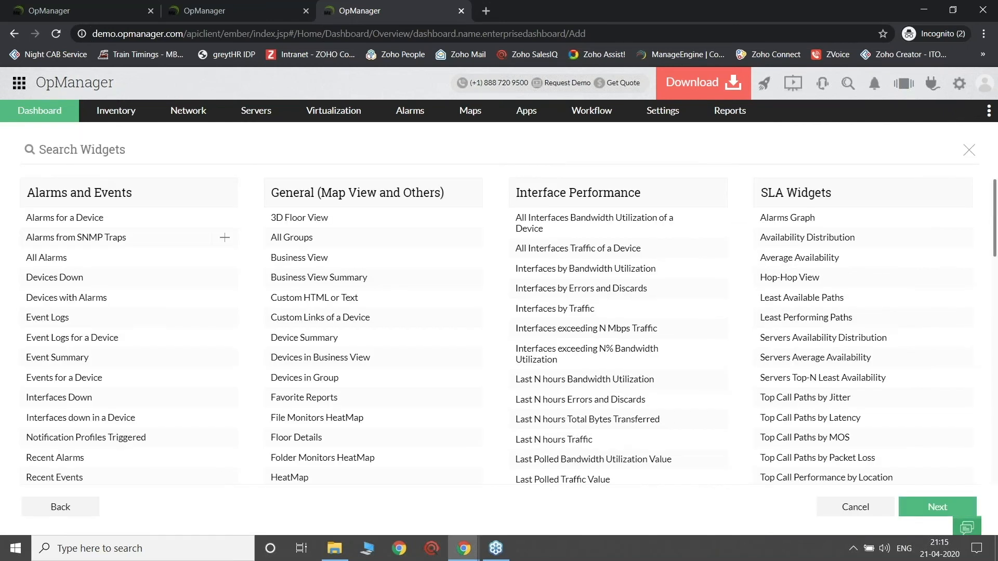
Step: Browse the widget categories and select the All Alarms, Devices by Availability and Devices by Packet Loss widgets
scroll(561, 270, down, 15)
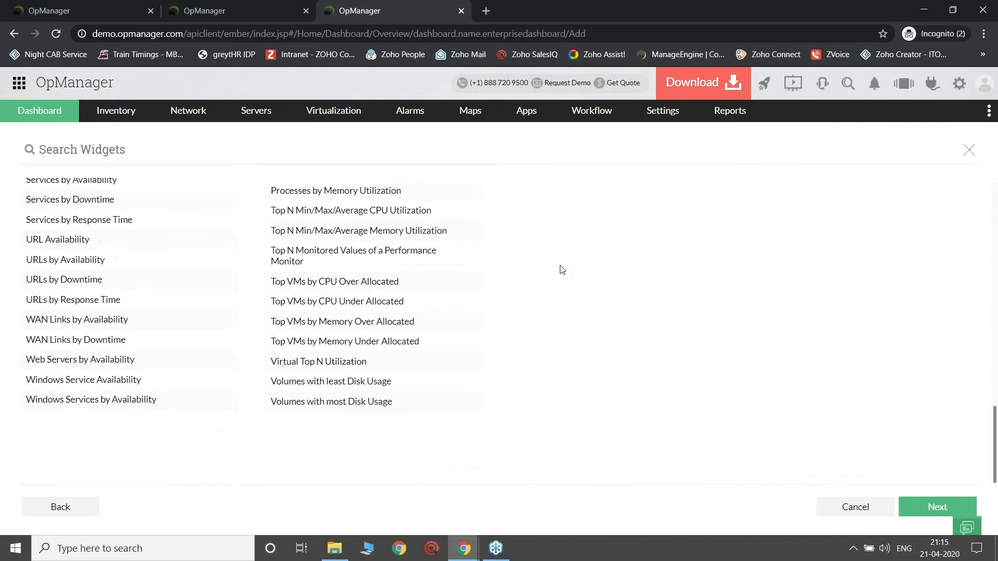
scroll(561, 270, up, 10)
scroll(561, 270, up, 5)
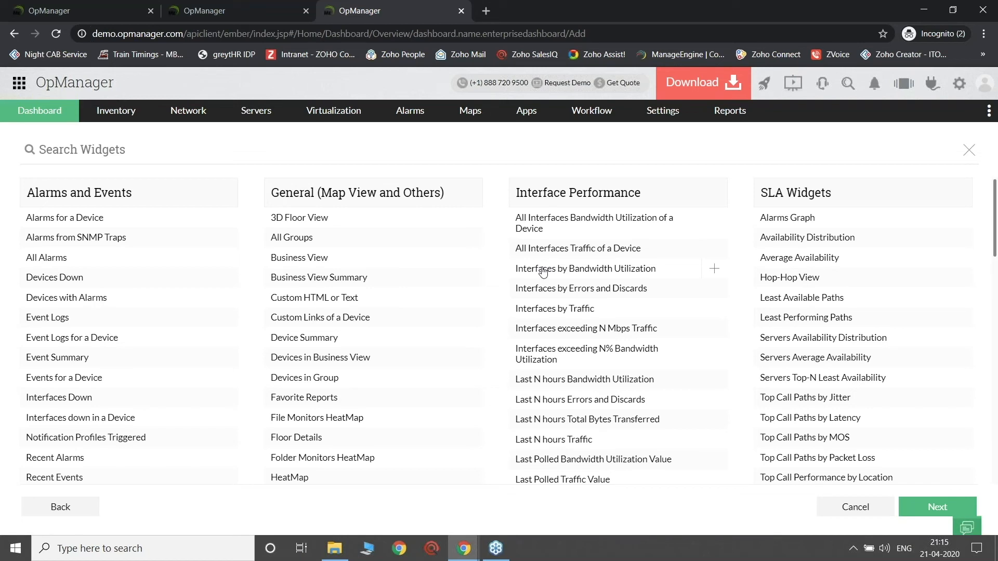
click(223, 259)
scroll(161, 315, down, 1)
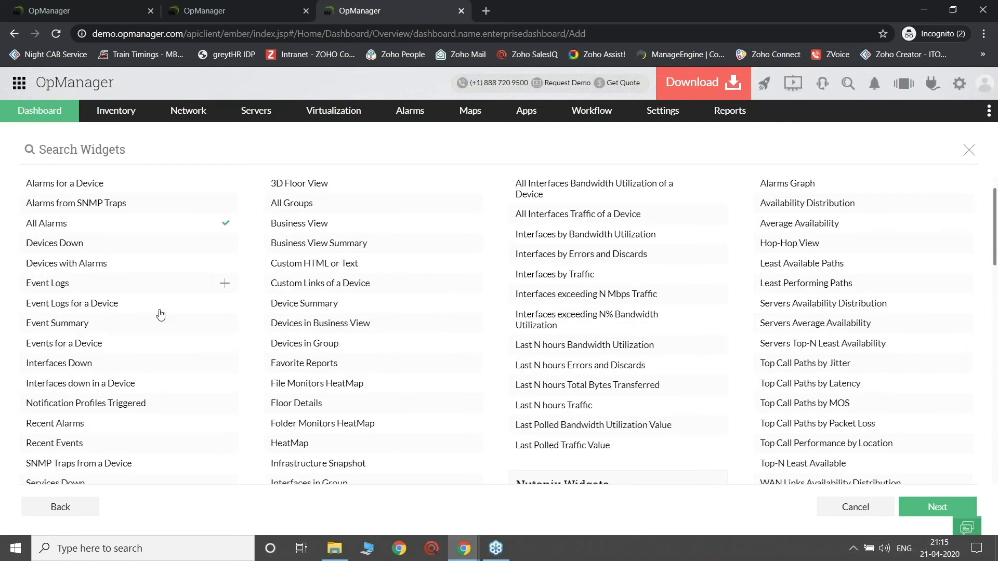
scroll(160, 314, down, 6)
click(224, 315)
click(225, 353)
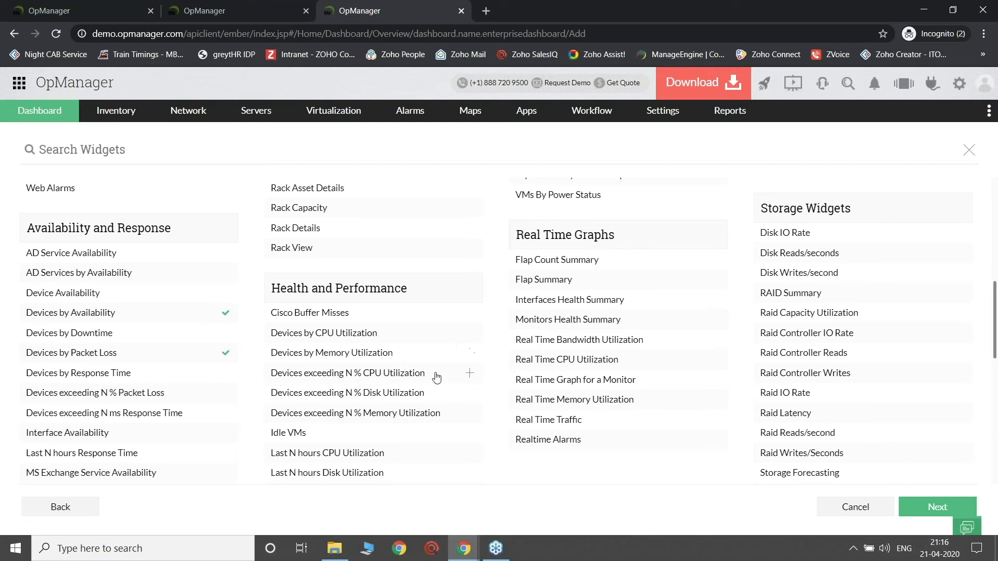
Step: Add the Devices by Memory Utilization widget, review the remaining widgets and continue to the user association
click(470, 354)
scroll(507, 376, down, 1)
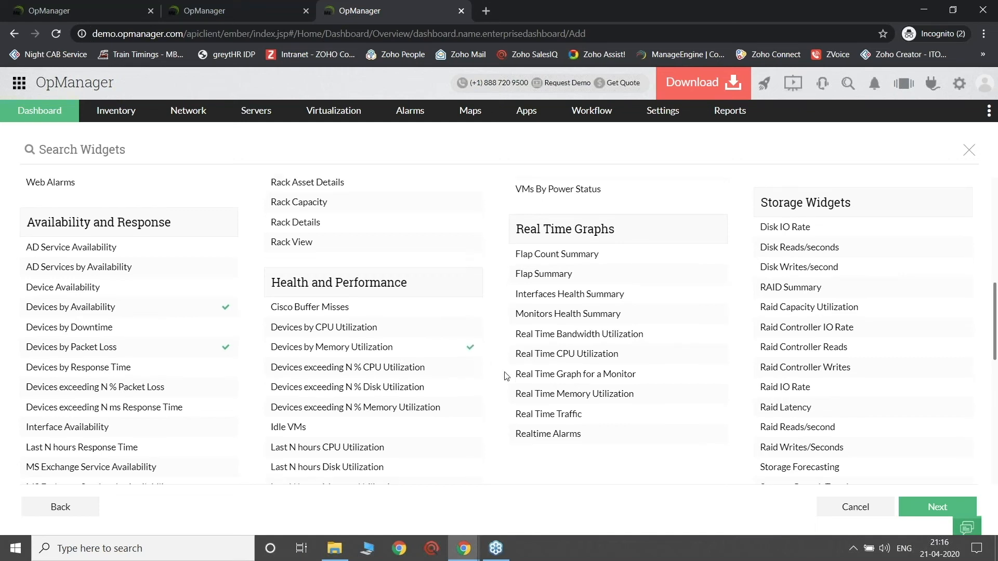
scroll(507, 377, down, 2)
scroll(506, 376, up, 1)
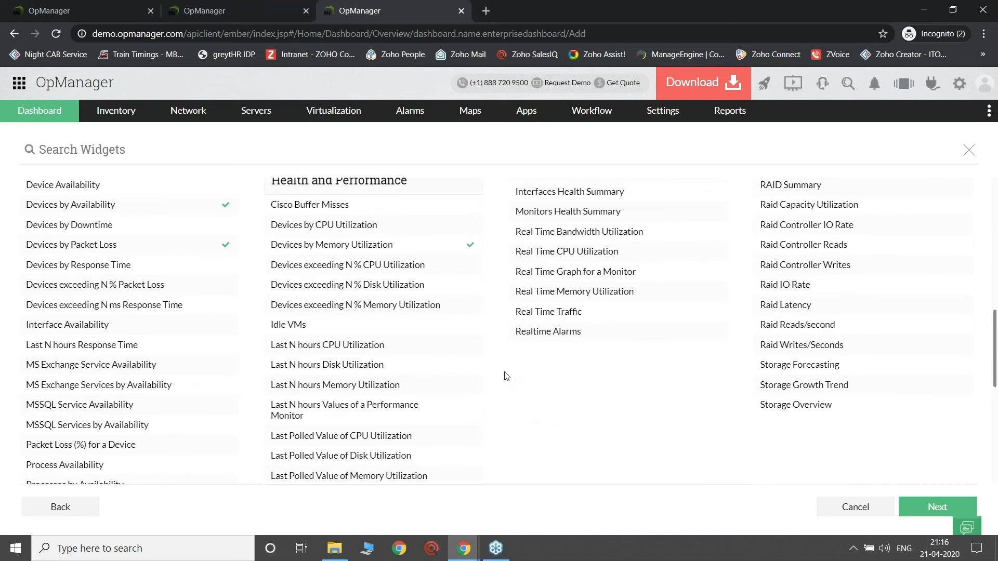
scroll(506, 376, up, 5)
scroll(507, 376, up, 3)
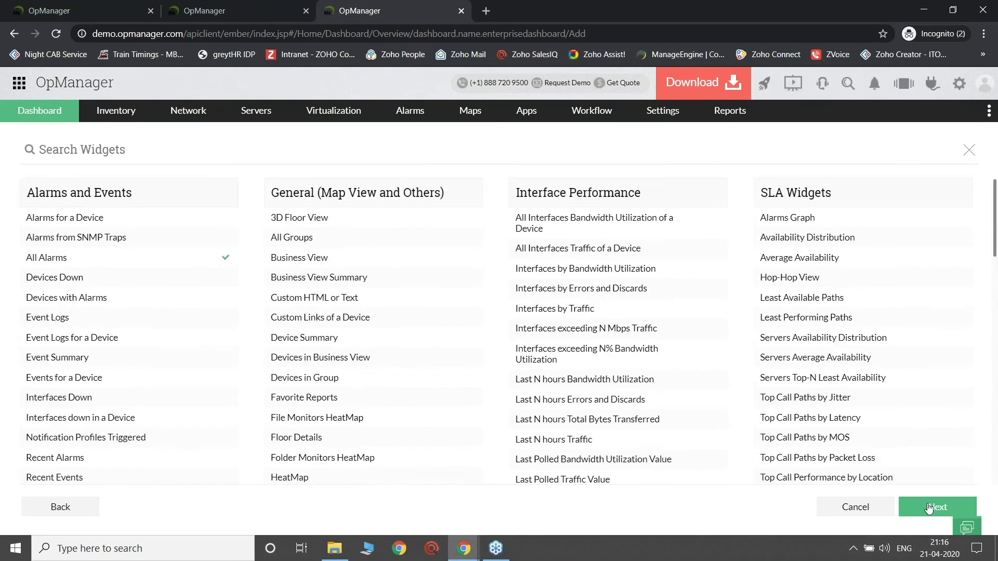
click(929, 508)
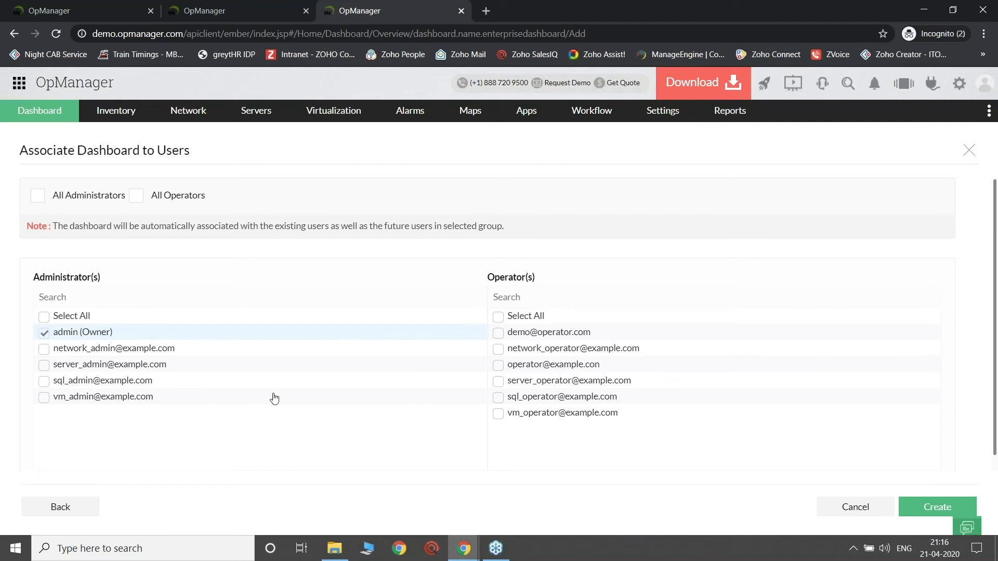
Step: Associate the dashboard with the network and server administrators and the first three operators, and submit its creation
click(45, 350)
click(45, 366)
click(498, 333)
click(498, 349)
click(498, 366)
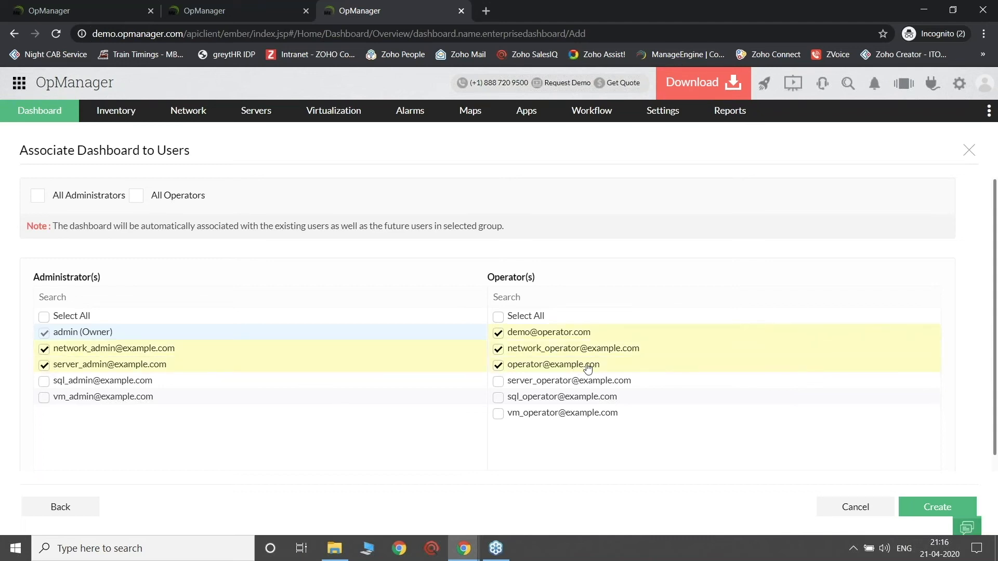
click(924, 509)
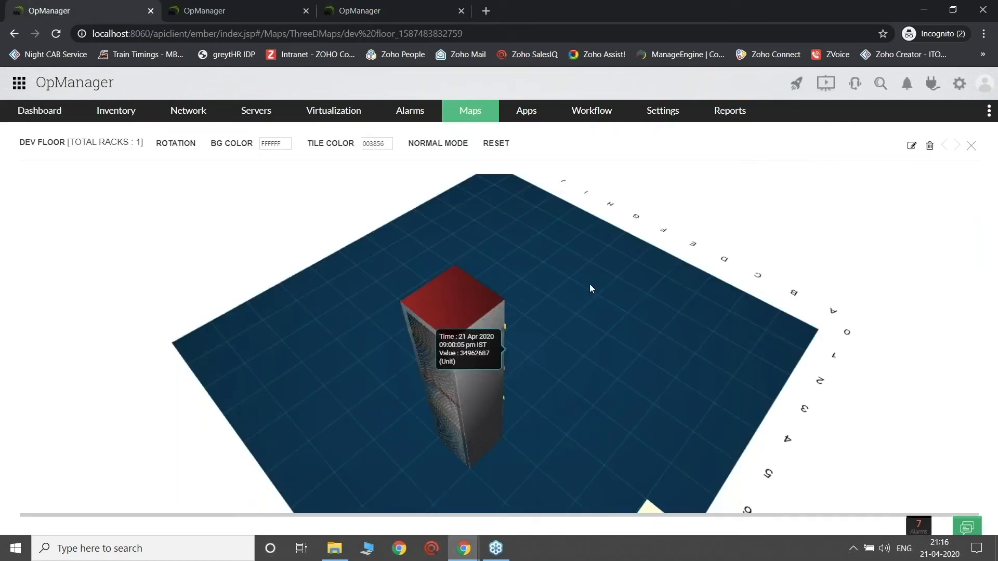
Step: Start a new dashboard named Development on the localhost installation and continue to its widget selection
click(56, 118)
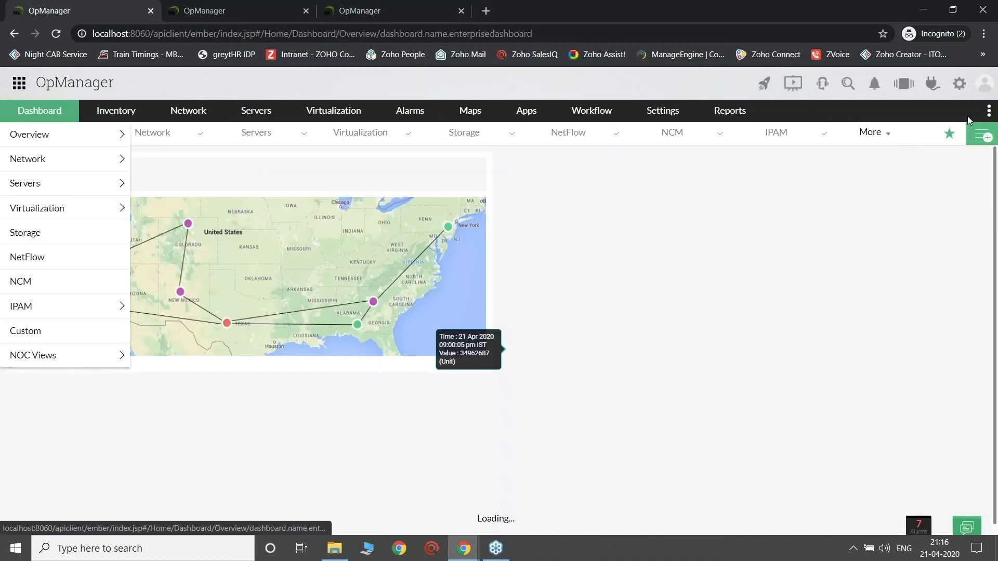
click(981, 134)
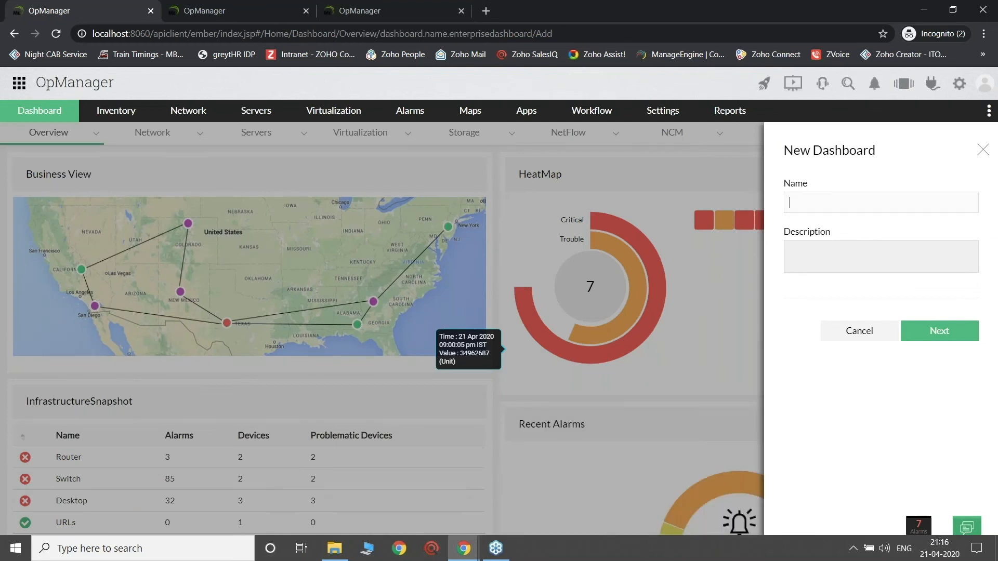
text(Development)
click(932, 333)
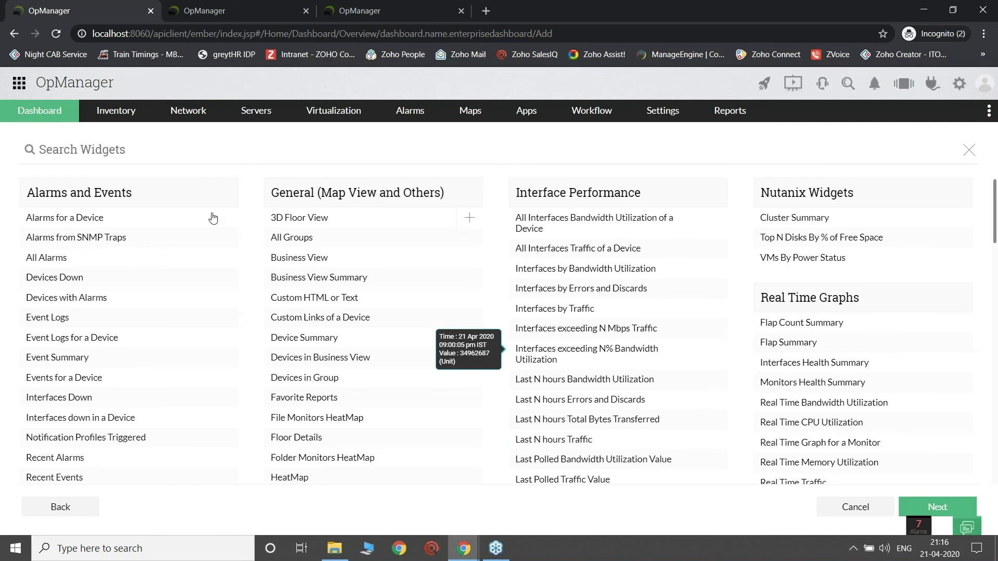
Step: Select the All Alarms and Devices by Availability widgets, and create the dashboard with two additional administrators associated
scroll(86, 249, down, 5)
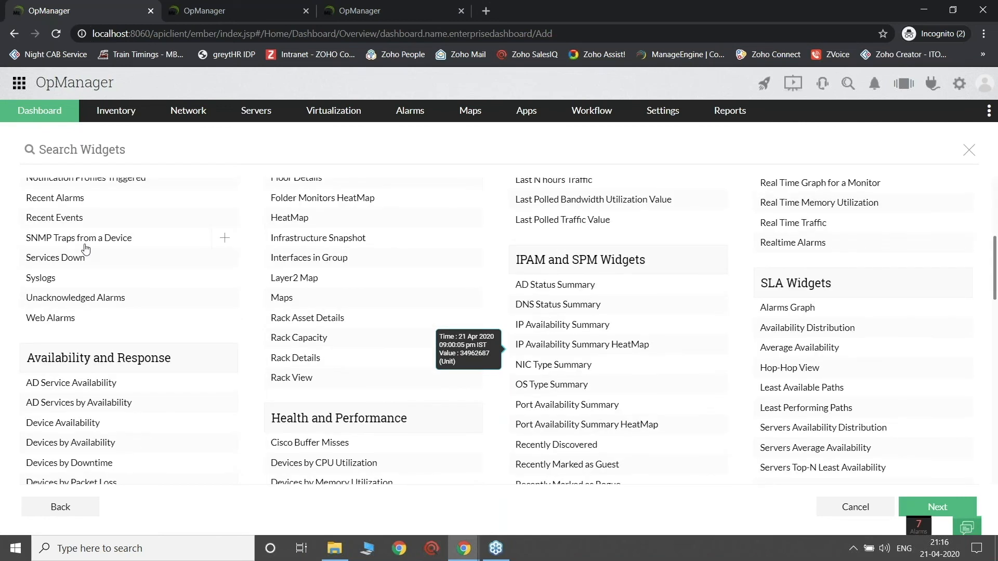
scroll(86, 249, up, 5)
scroll(79, 281, down, 5)
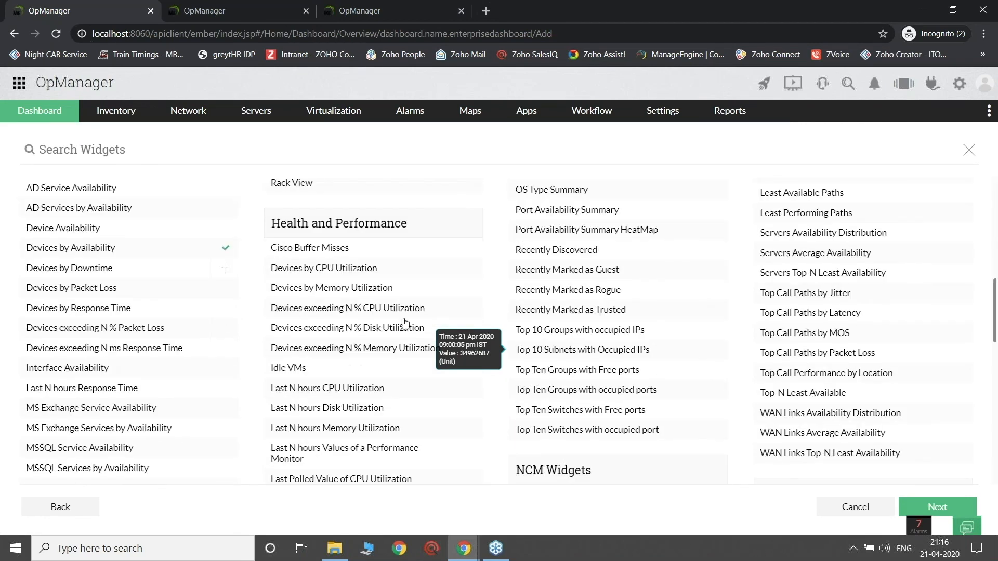
click(930, 505)
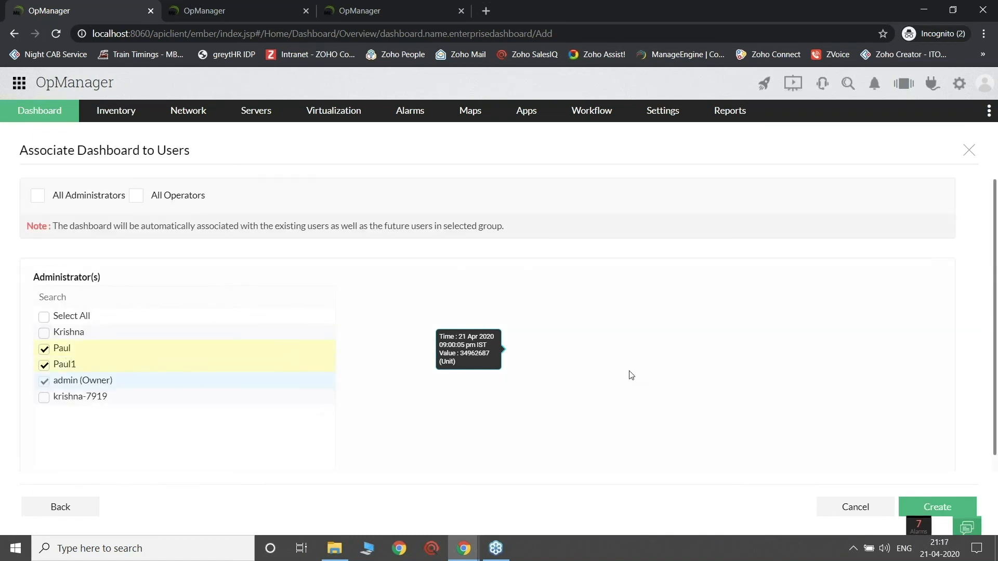
scroll(832, 395, down, 1)
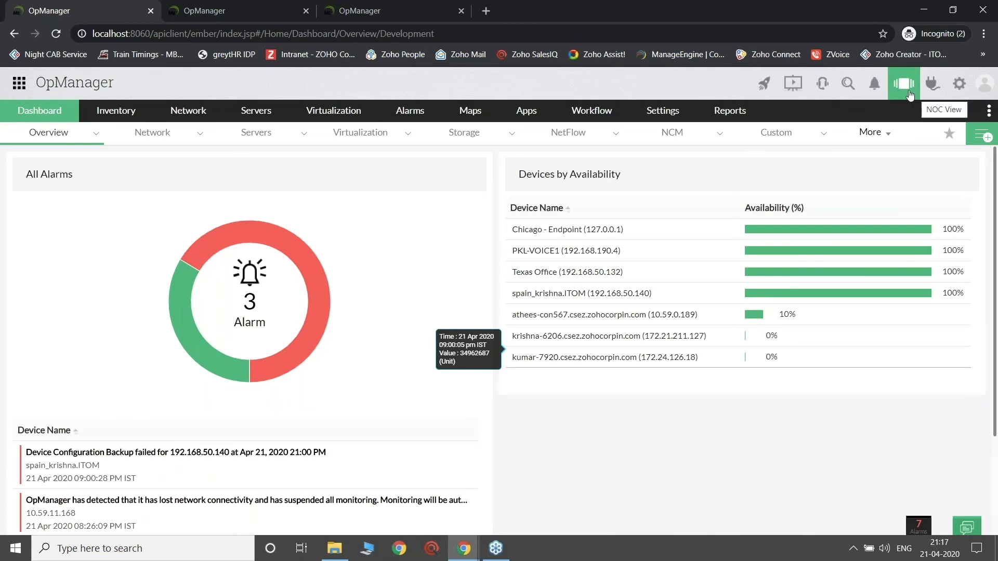
Step: Start a new NOC view named Devlopment with a refresh interval of 1 minute
click(905, 89)
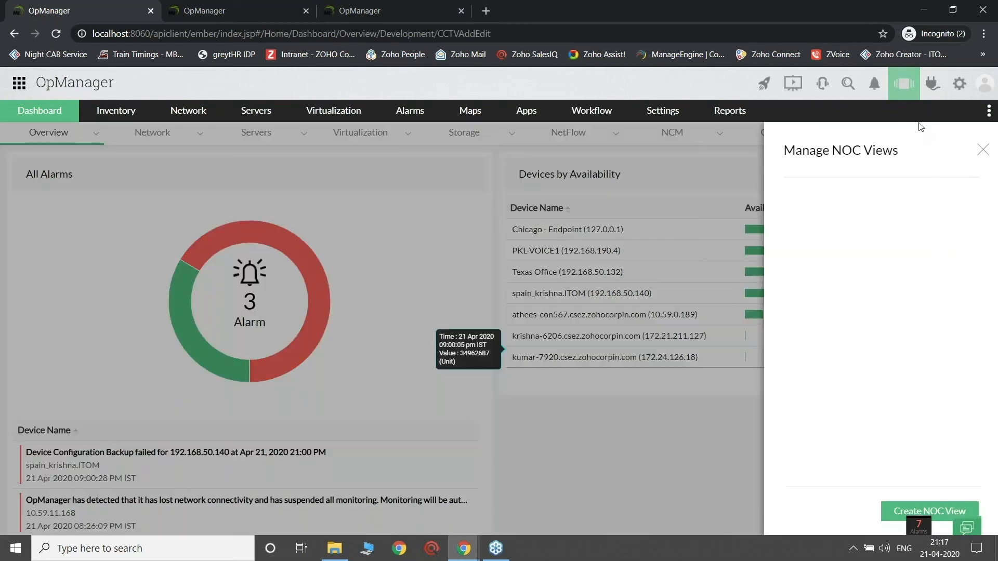
click(936, 513)
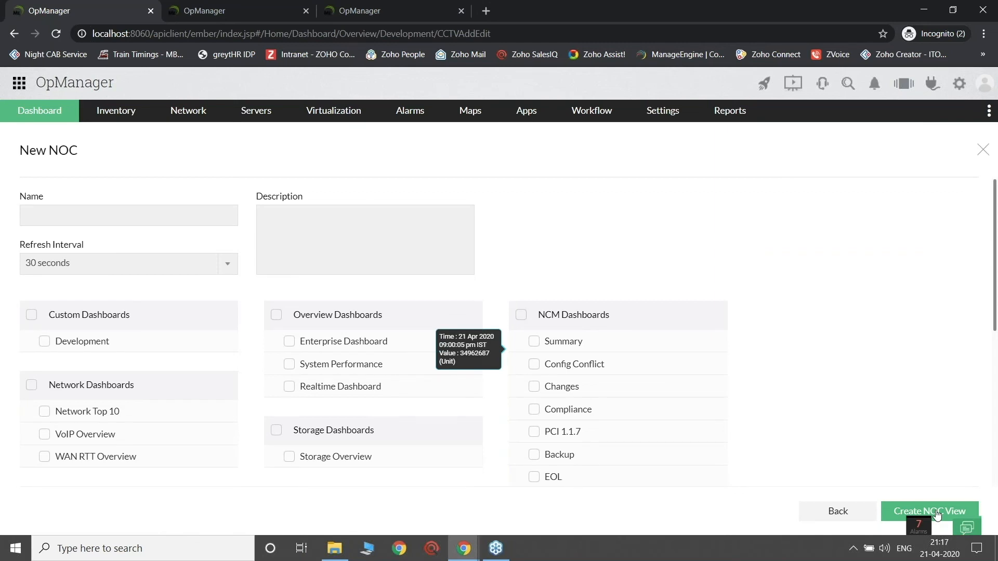
text(Devlopment)
click(104, 262)
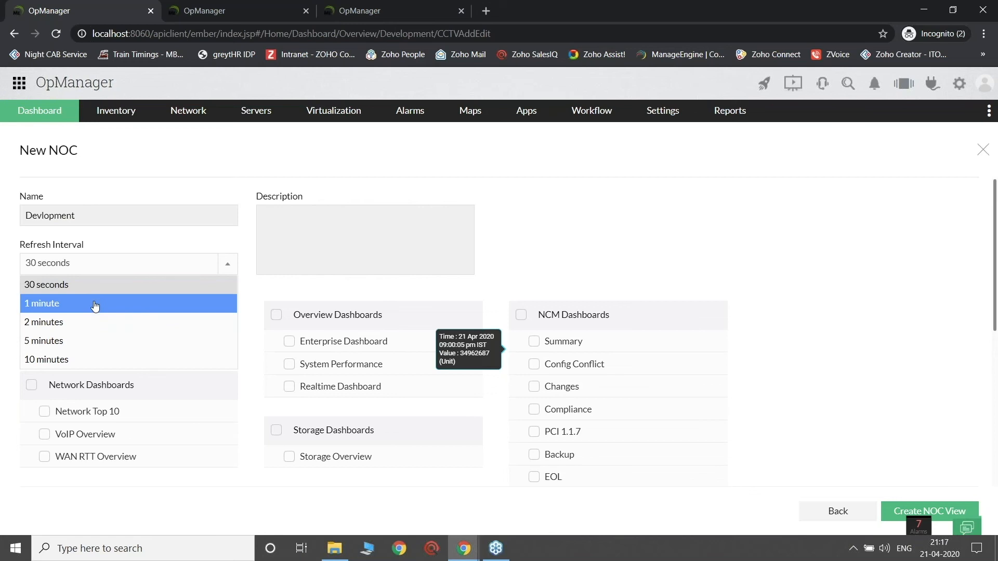
click(94, 309)
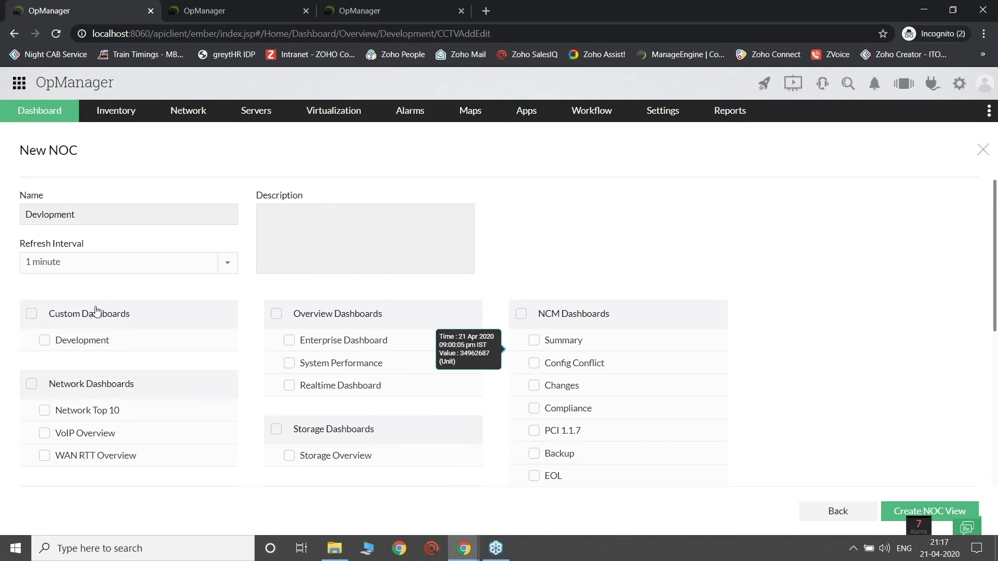
Step: Include the Development, Network Top 10, Enterprise Dashboard and System Performance dashboards and create the NOC view
scroll(95, 310, down, 1)
scroll(95, 311, down, 1)
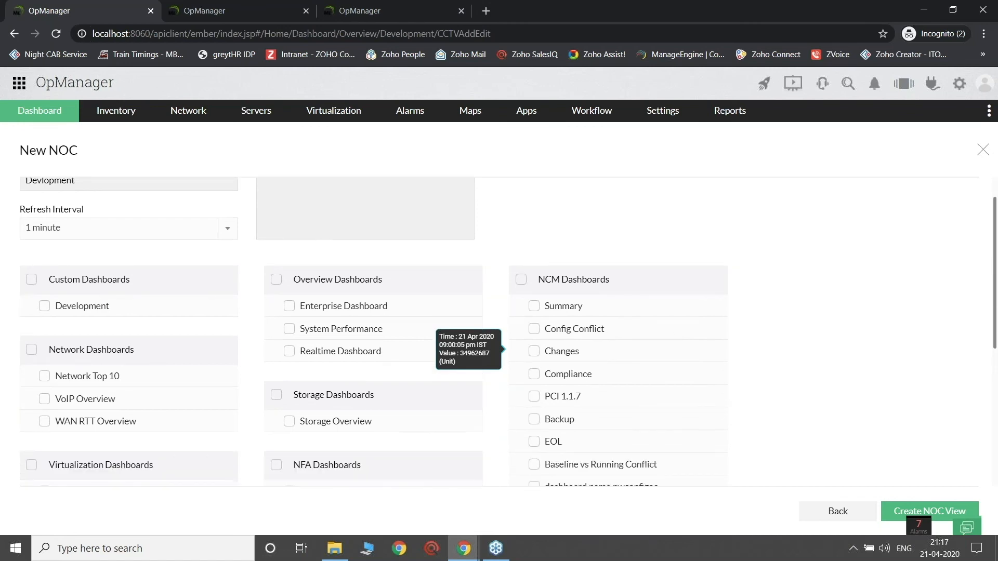
scroll(74, 286, down, 1)
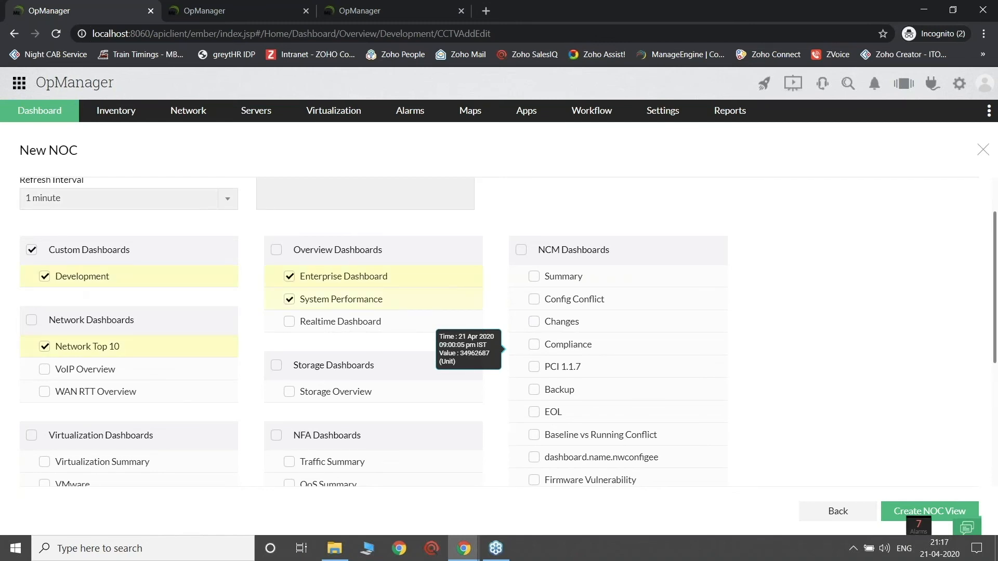
click(930, 511)
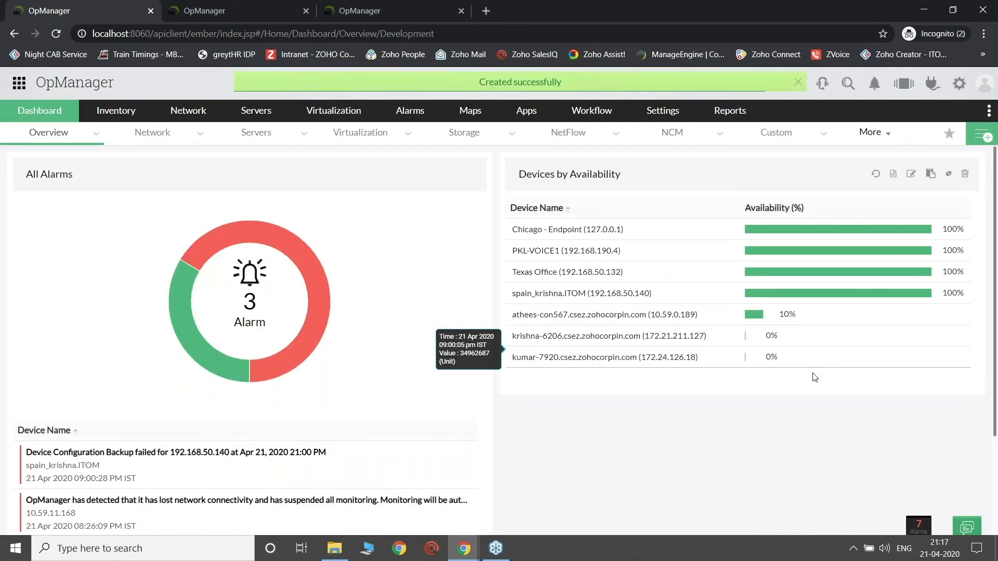
Step: Open the Devlopment NOC view, examine its Enterprise Dashboard and System Performance slides, and close its window
click(905, 87)
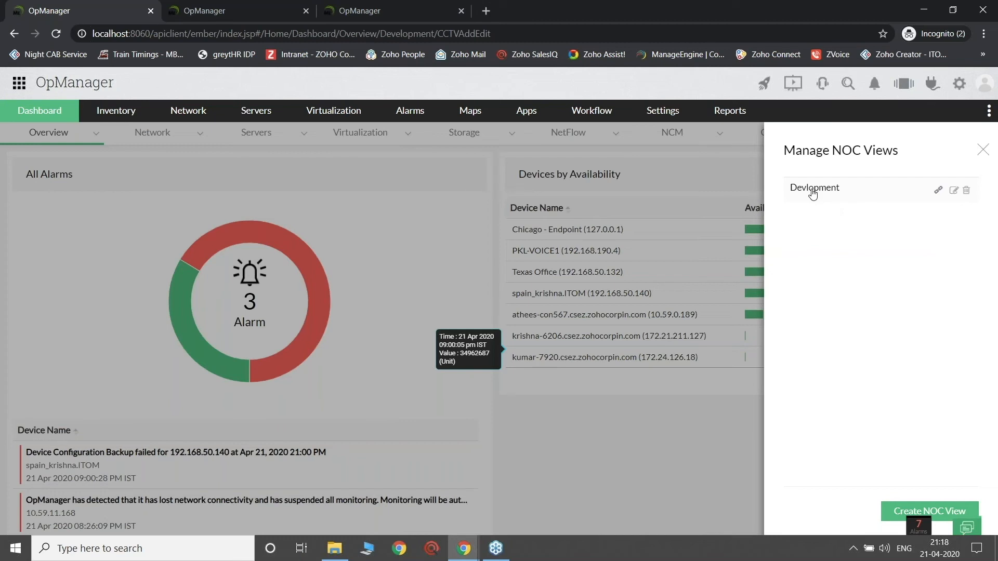
click(814, 189)
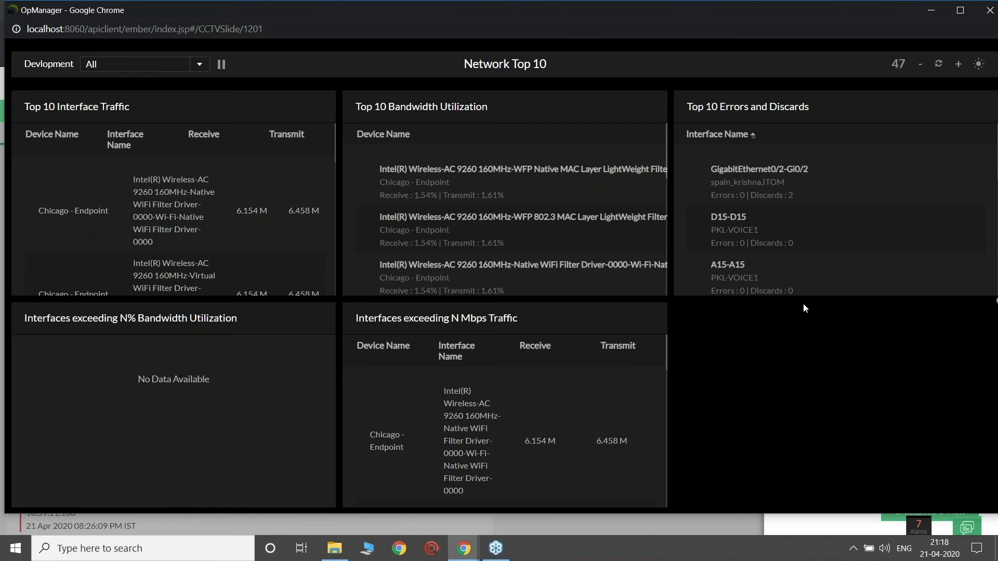
scroll(982, 268, down, 5)
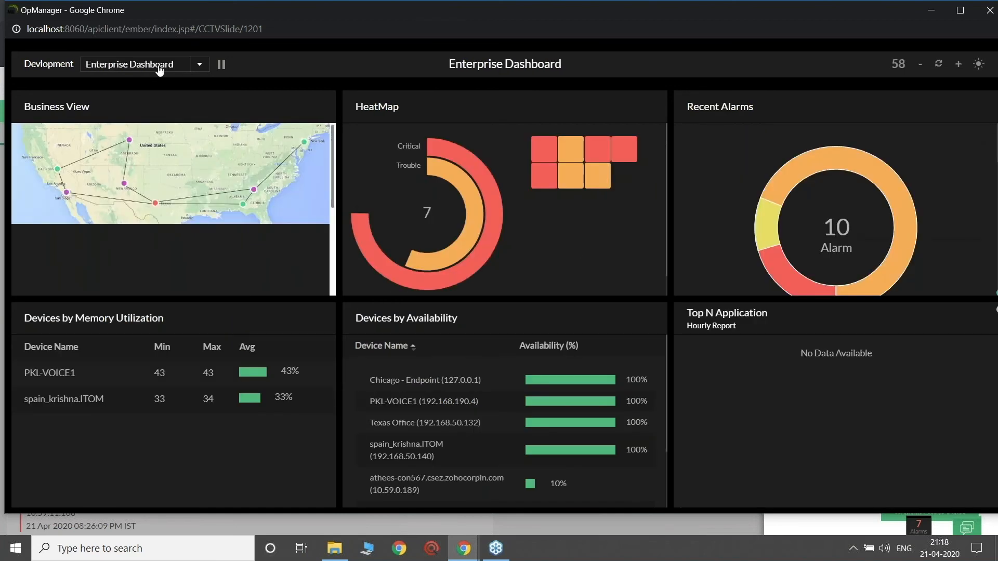
click(159, 70)
click(130, 136)
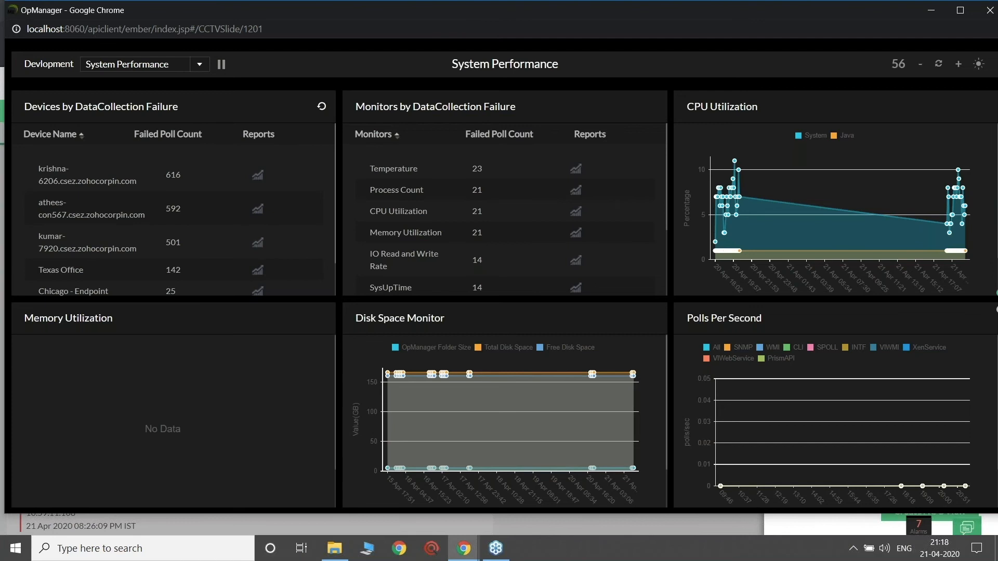
click(990, 10)
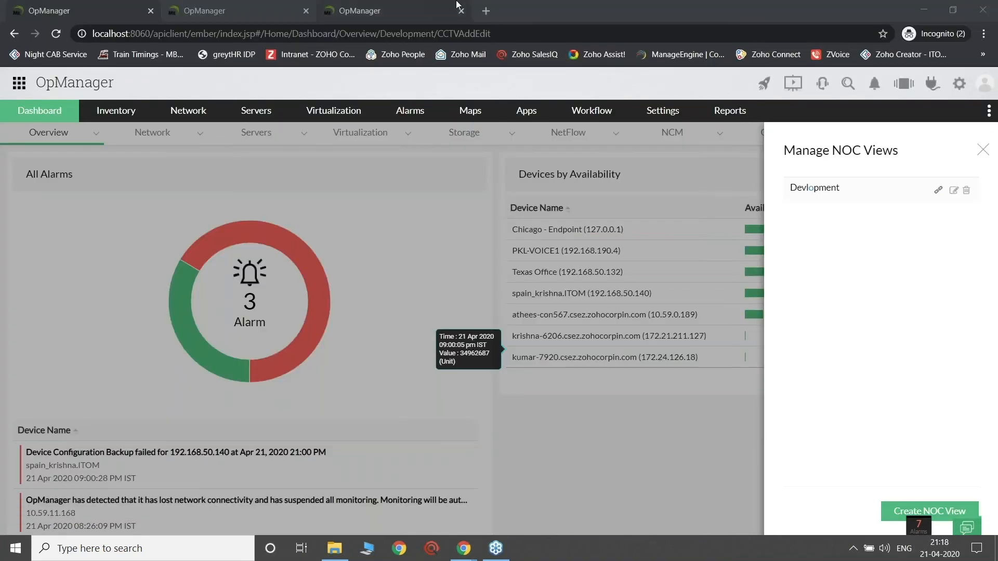
Step: Switch to the presentation window, advance to the Network reports slide and reveal its first bullet
key(alt+Tab)
key(Tab)
key(Tab)
key(Tab)
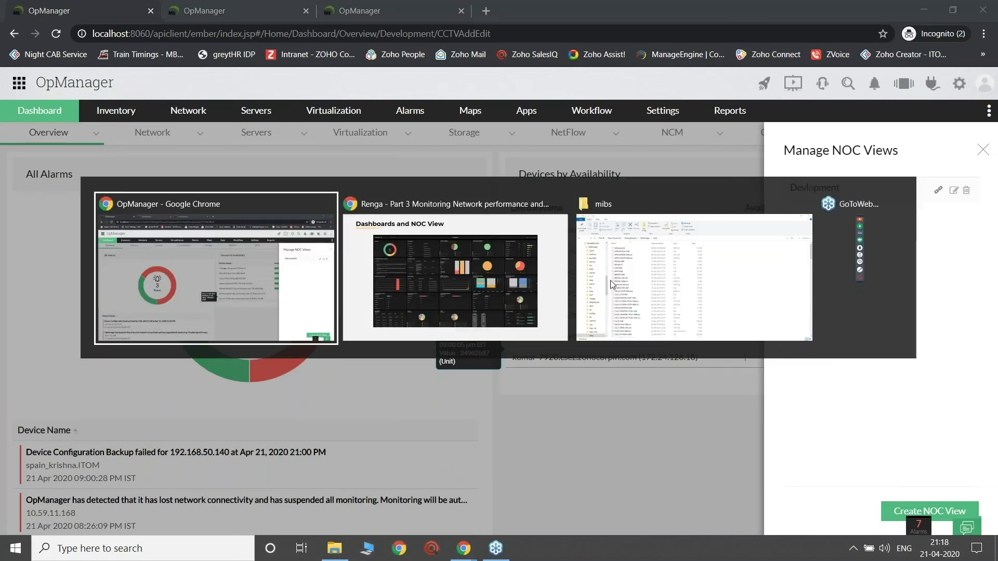
key(Tab)
key(Right)
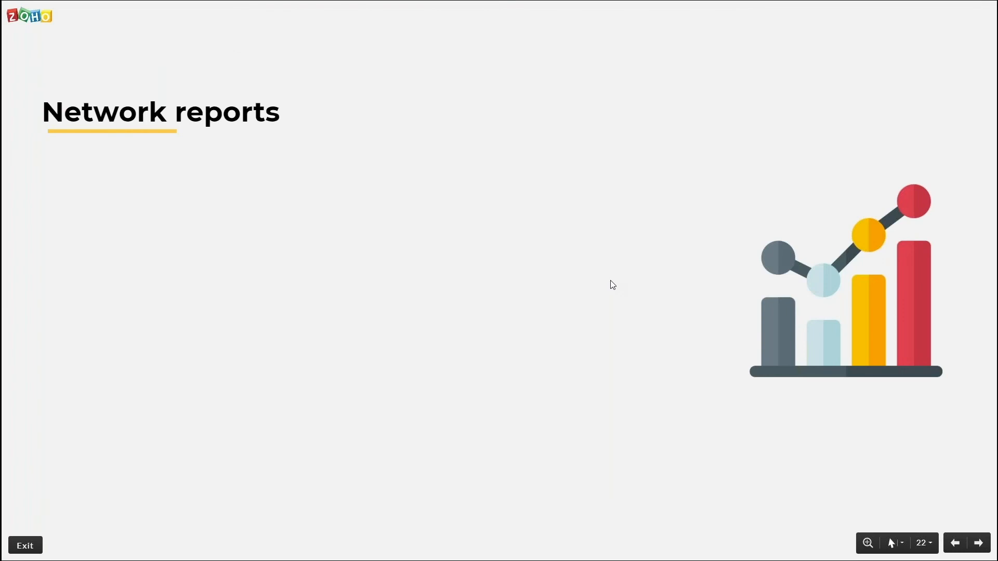
key(Right)
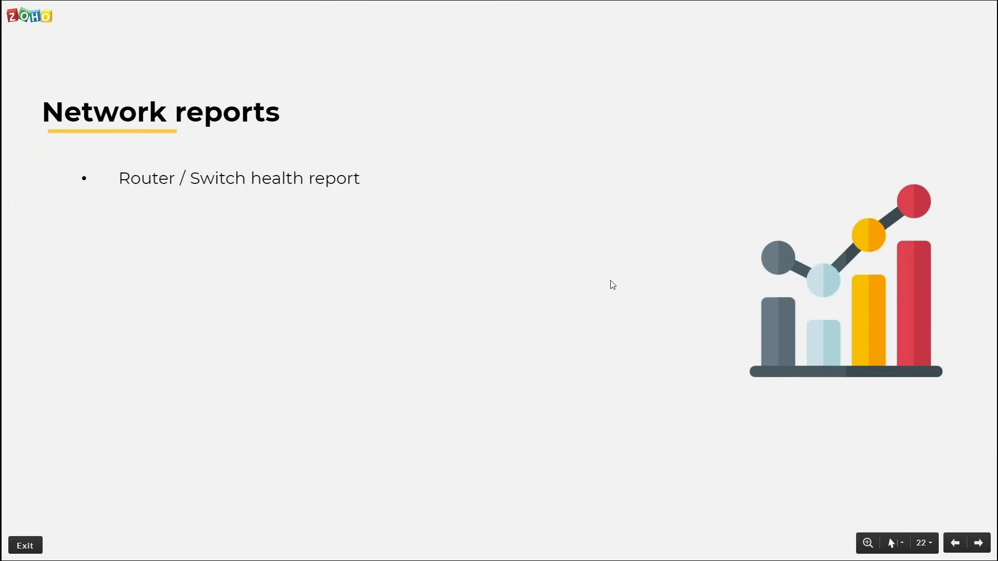